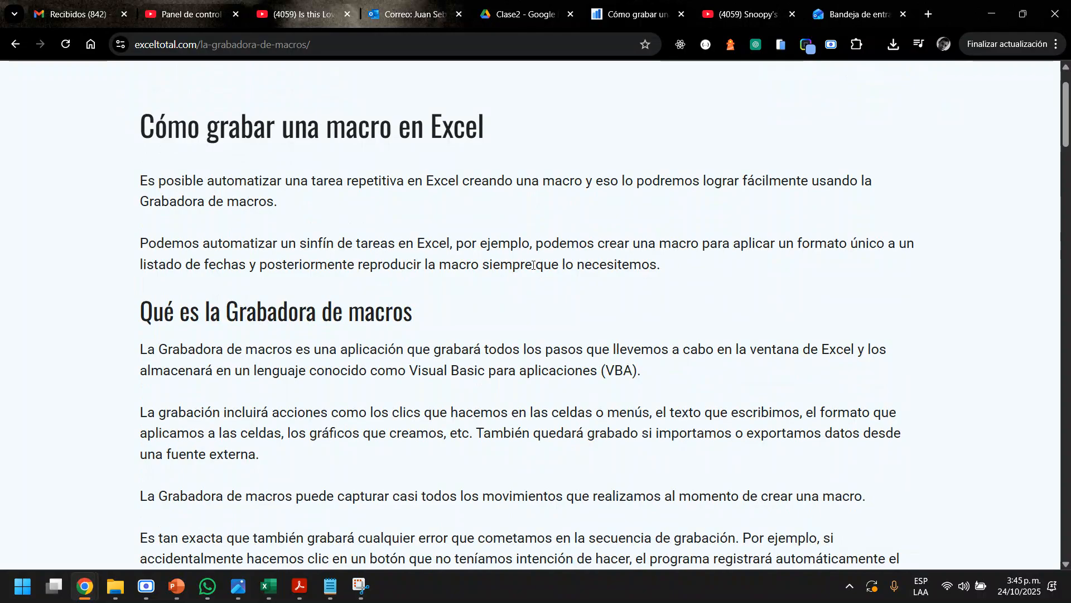
- Skim the article on recording a macro in Excel, including the ways to reach the Grabar macro command
scroll(275, 246, "down", 8)
scroll(275, 246, "down", 20)
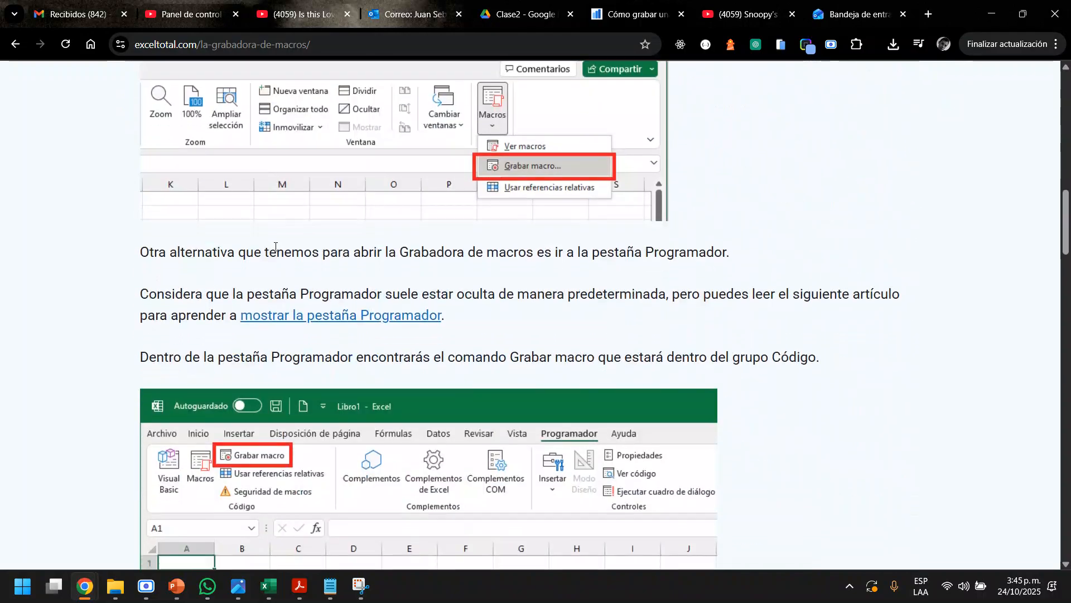
scroll(276, 246, "up", 10)
scroll(275, 246, "up", 20)
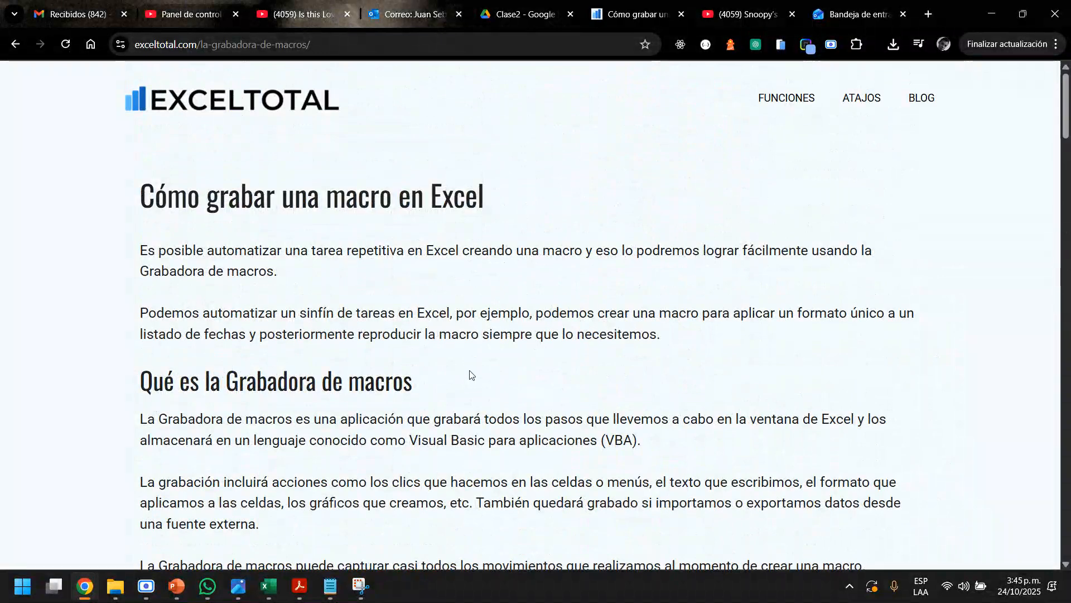
- Switch to the Clase1-Introducción-Macros workbook in Excel
left_click(269, 586)
left_click(521, 335)
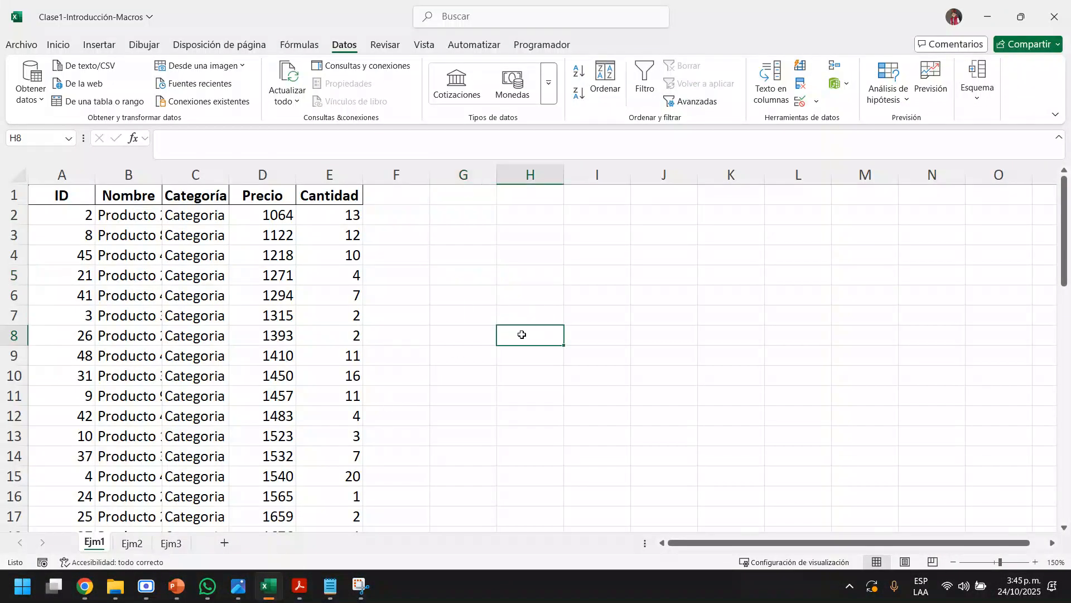
left_click(494, 256)
- List the file extensions .xlsx, .xls and .xlsm in cells G3 to G5 of sheet Ejm1
left_click(470, 232)
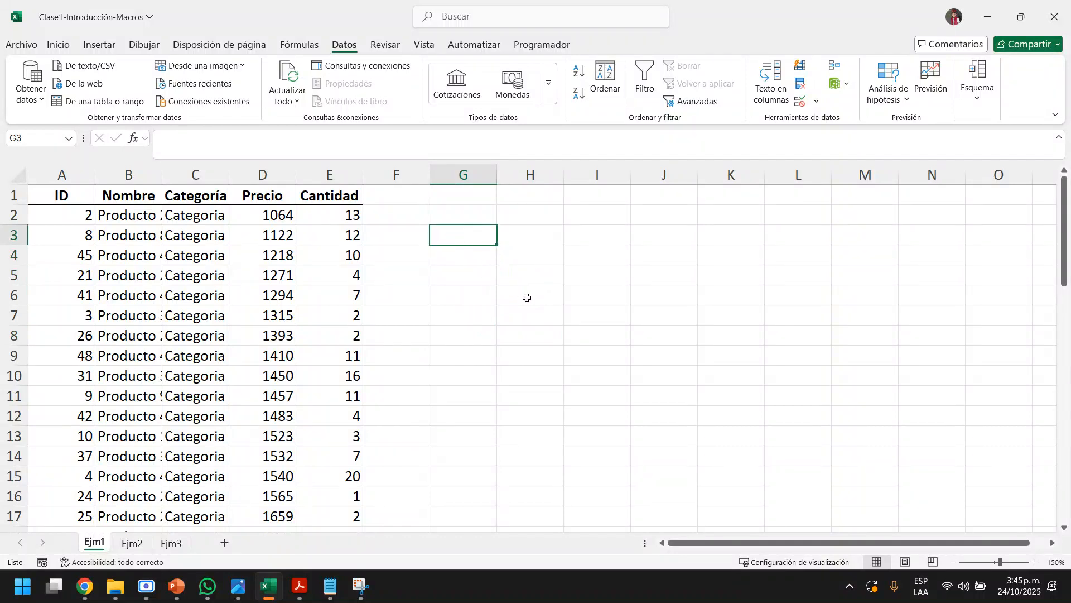
type(".xlsx")
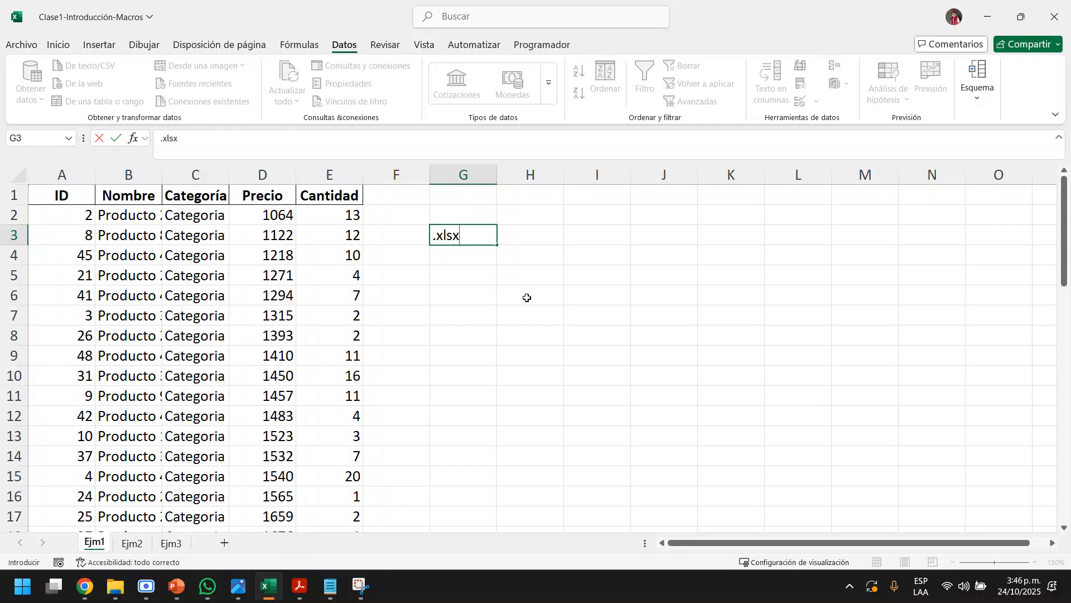
key("Return")
type(".xls")
key("BackSpace")
key("Return")
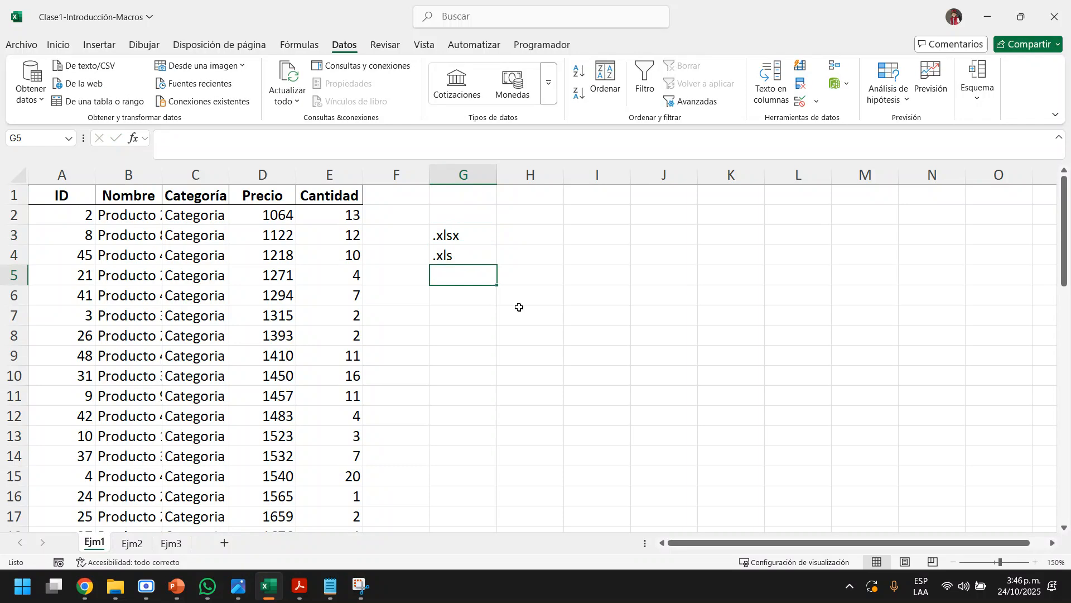
type(".xl")
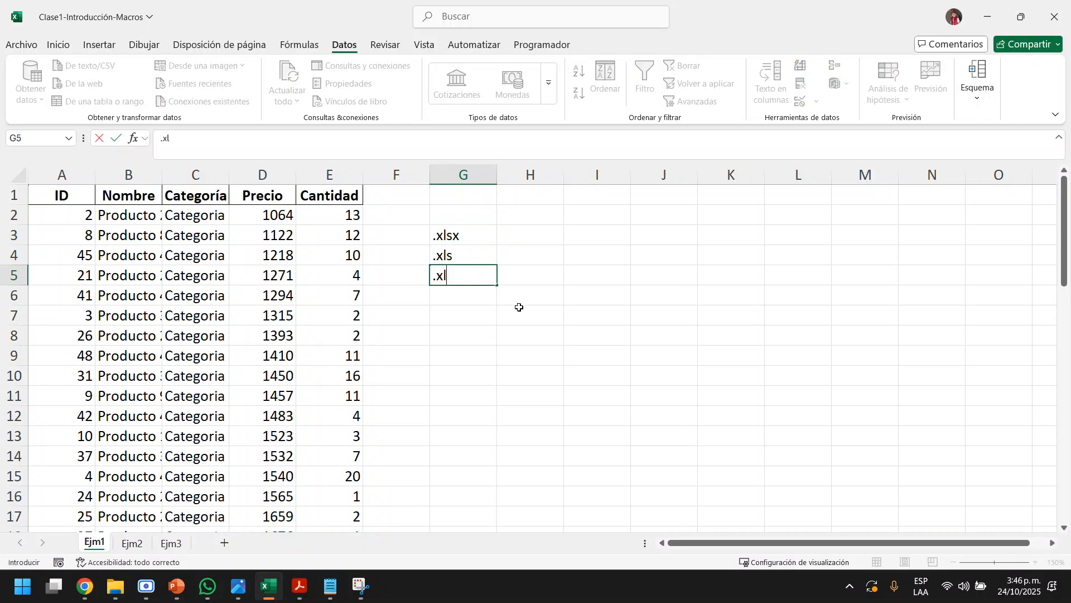
type("sm")
left_click(483, 310)
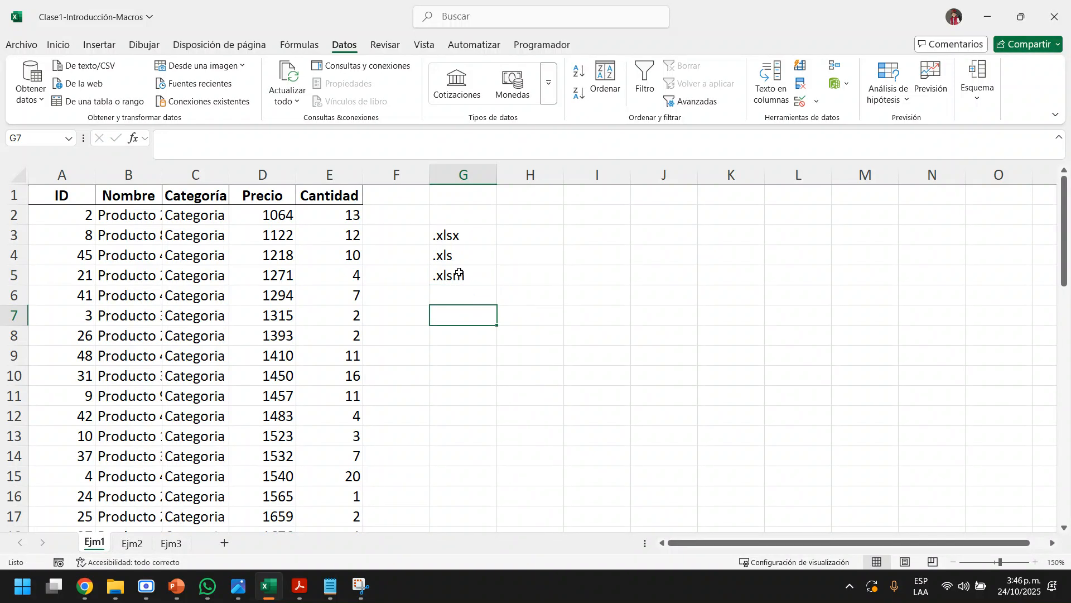
- Clear the file extension notes from column G beside the product table
left_click_drag(454, 246, 452, 282)
key("Delete")
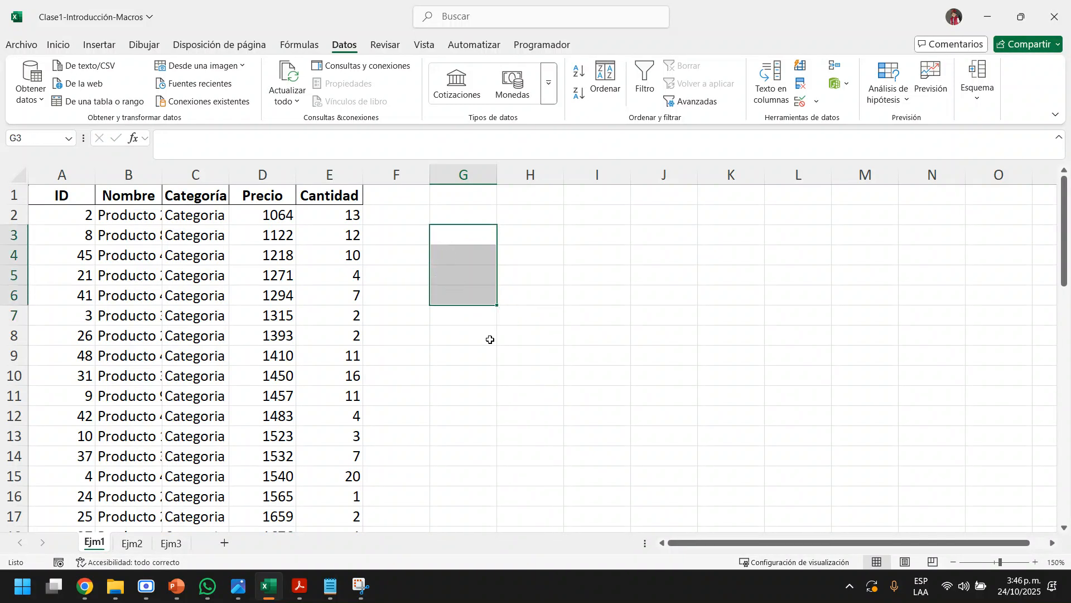
left_click(491, 337)
left_click(475, 243)
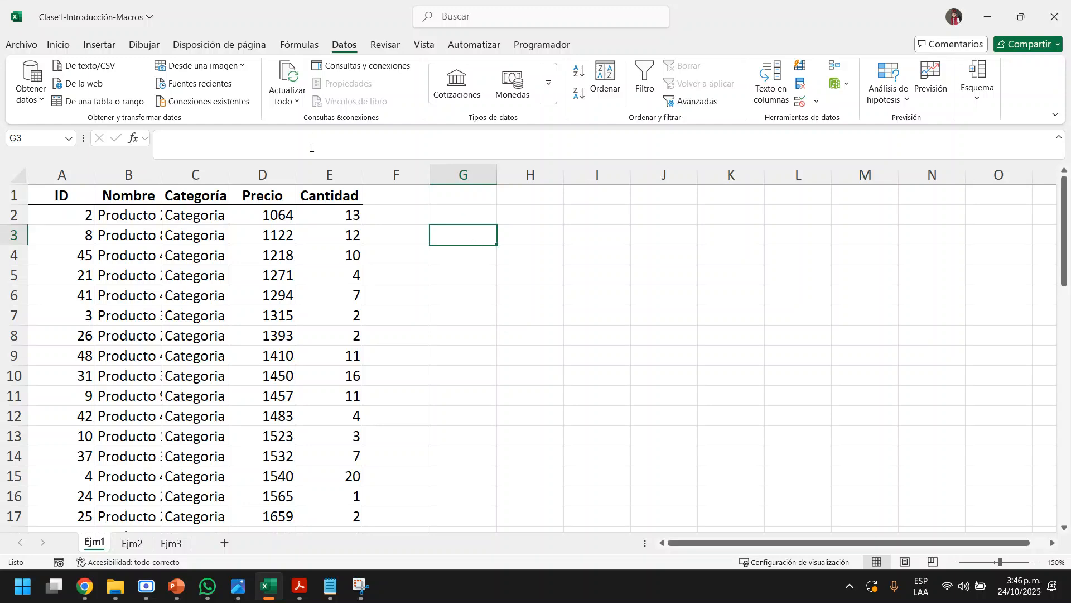
- Go to the Save As options for the workbook and review the available file types, including the macro-enabled format
left_click(21, 44)
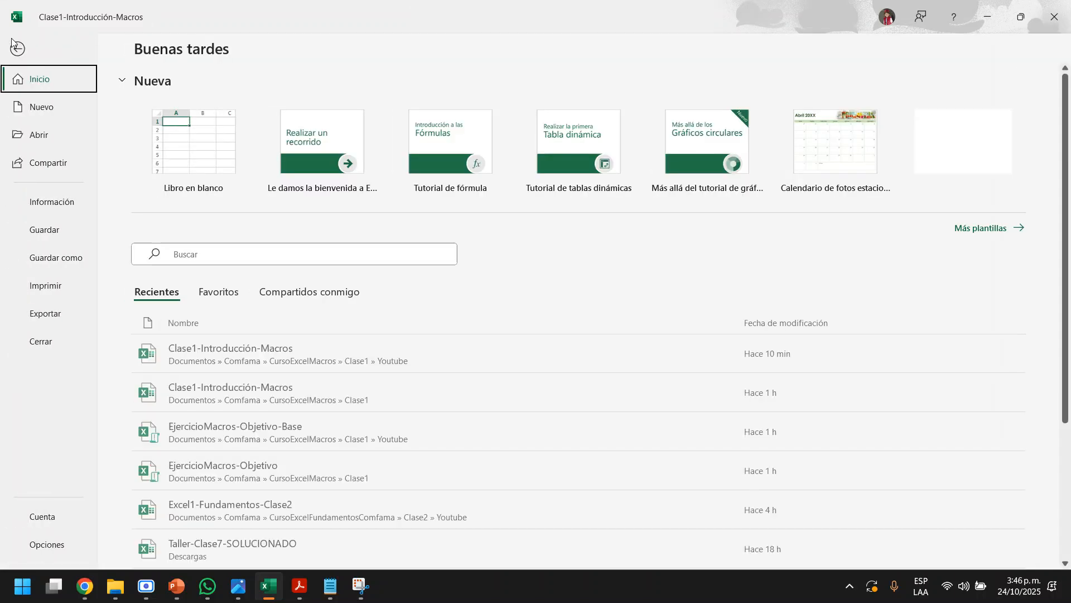
left_click(71, 264)
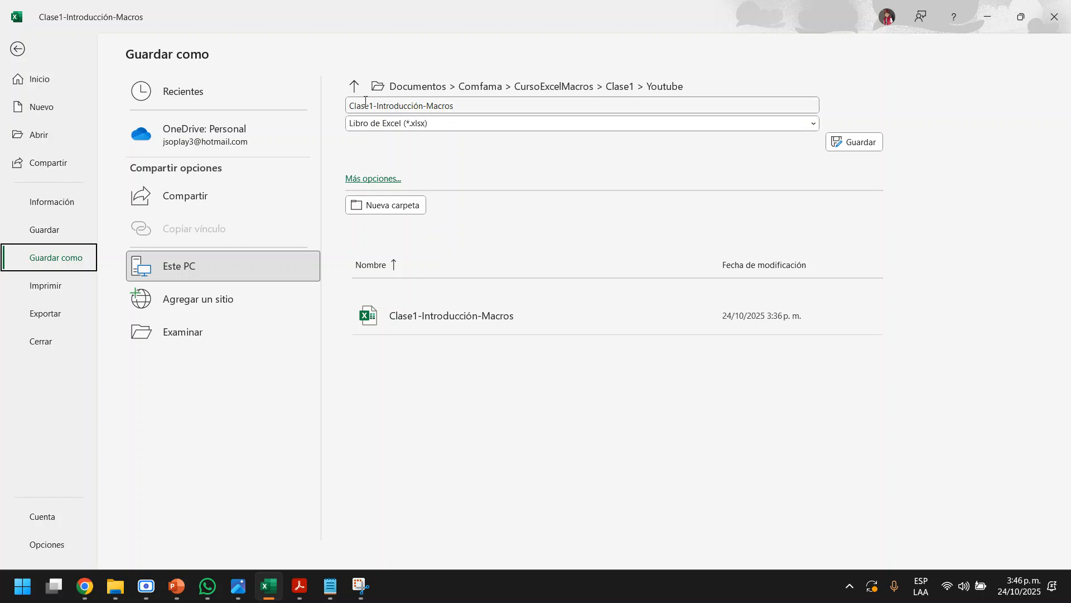
left_click(352, 106)
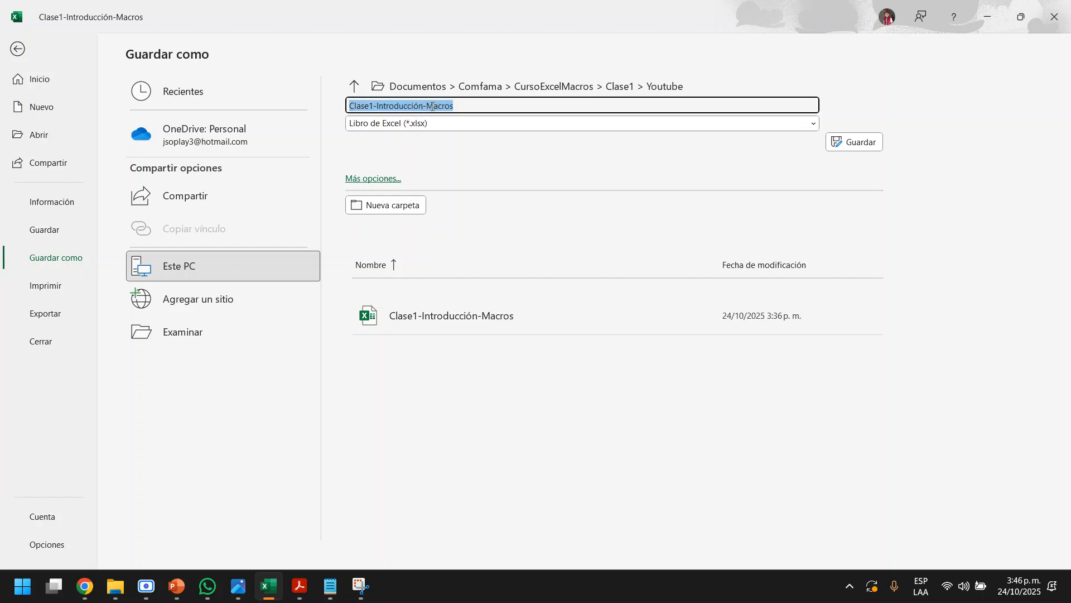
left_click(815, 127)
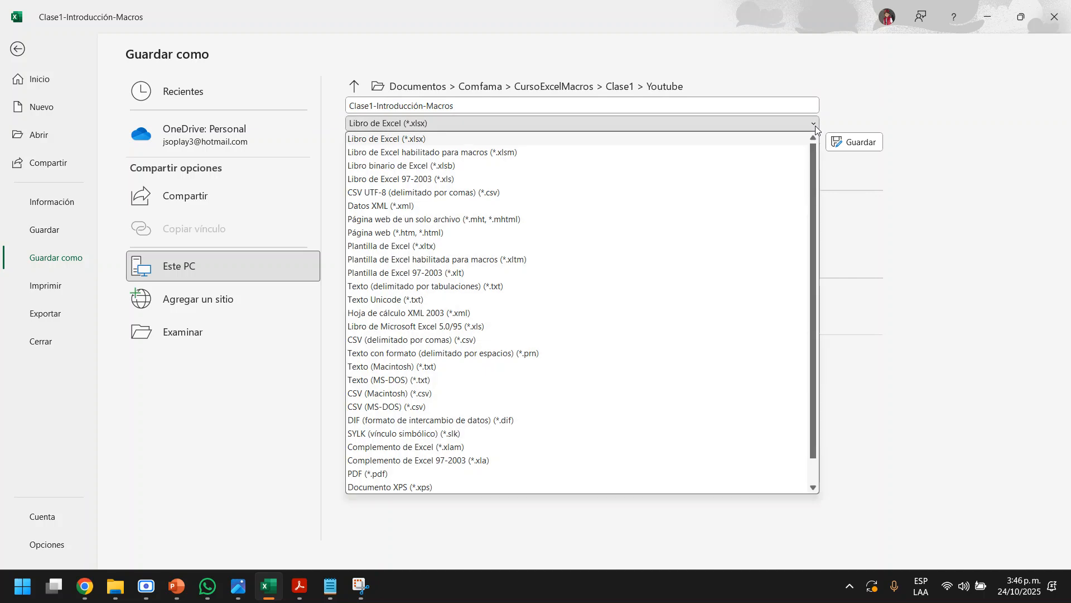
left_click(815, 127)
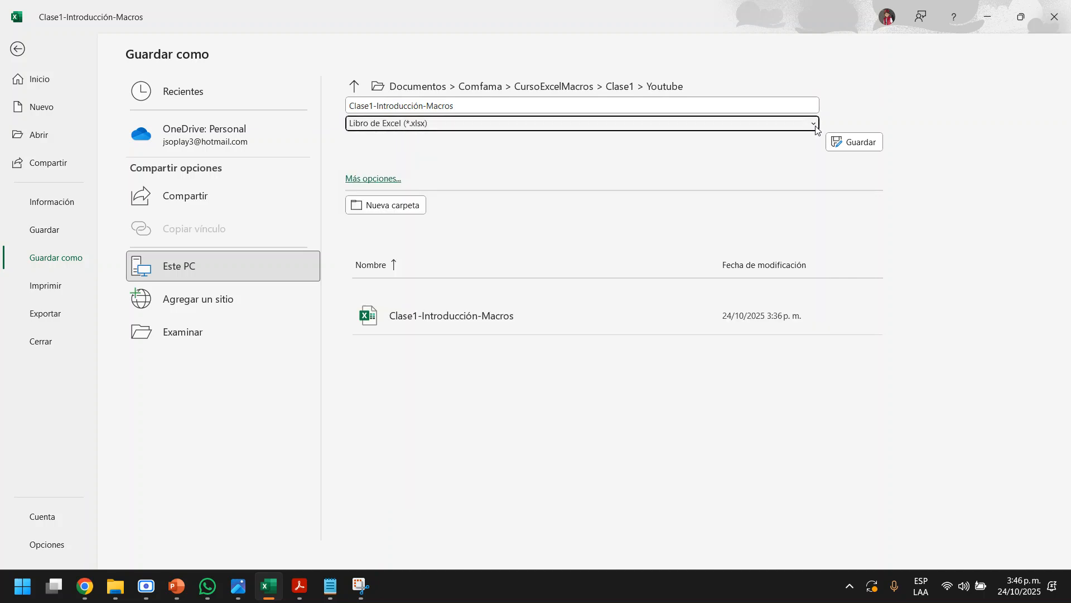
left_click(773, 125)
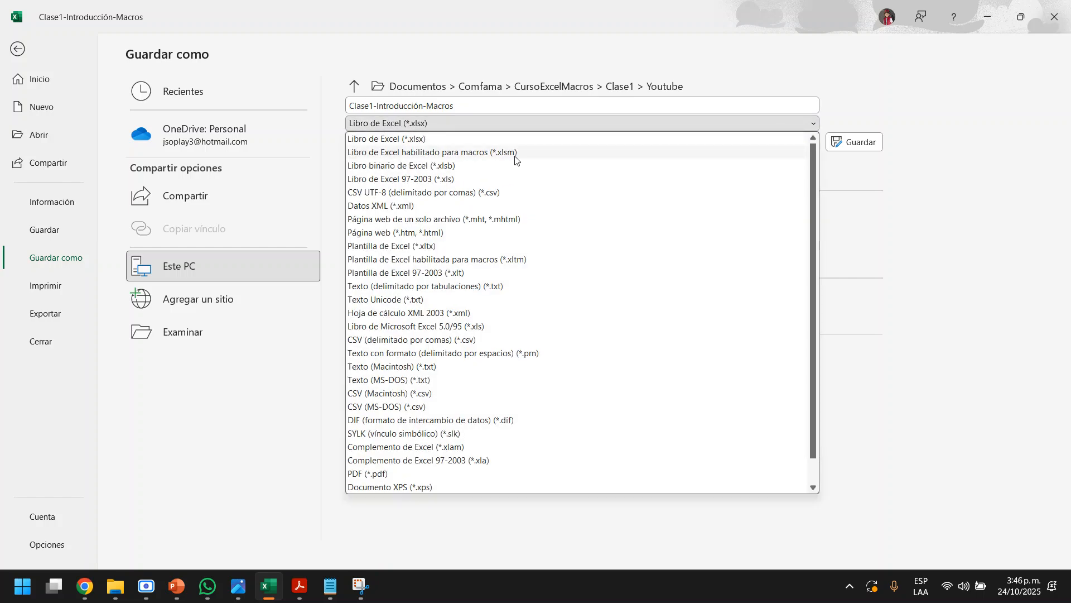
key("Escape")
- Save the workbook in the Youtube folder as Clase1-Introducción-Macros with the type Libro de Excel habilitado para macros
left_click(180, 334)
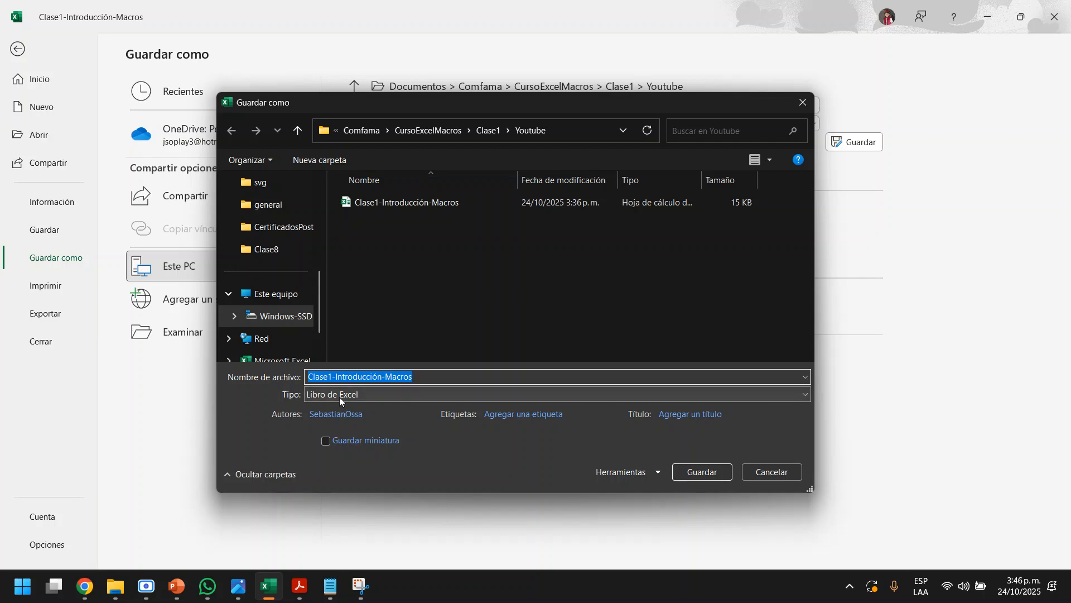
left_click(313, 396)
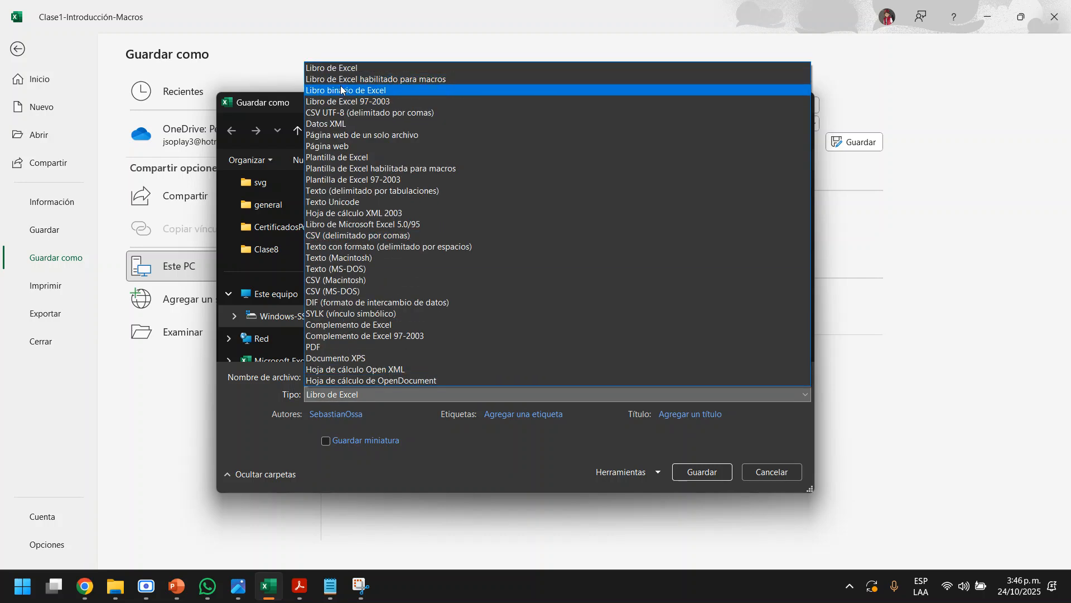
left_click(377, 81)
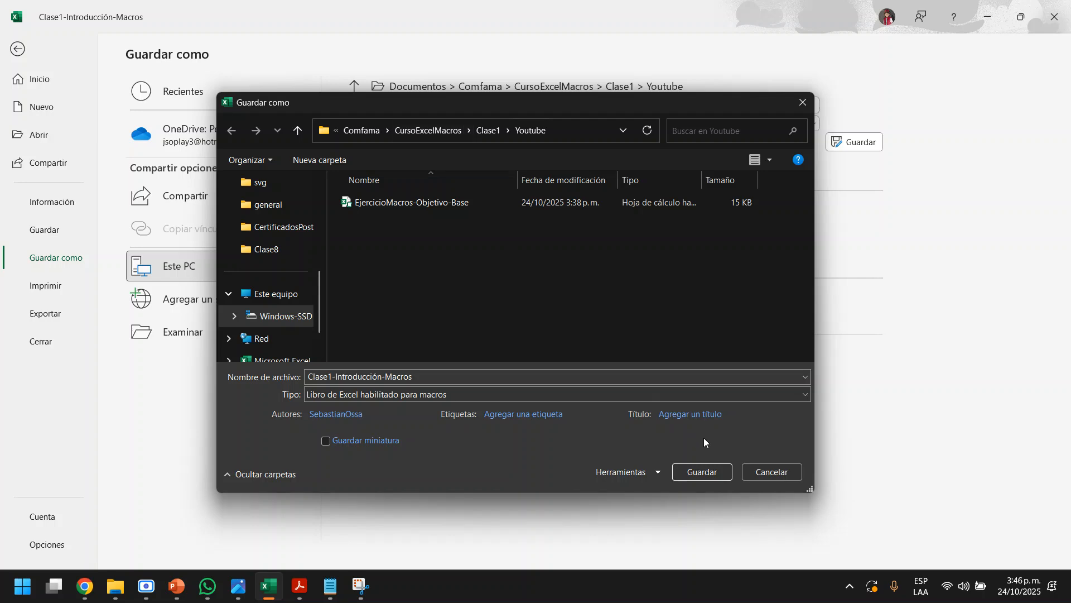
left_click(698, 473)
left_click(481, 379)
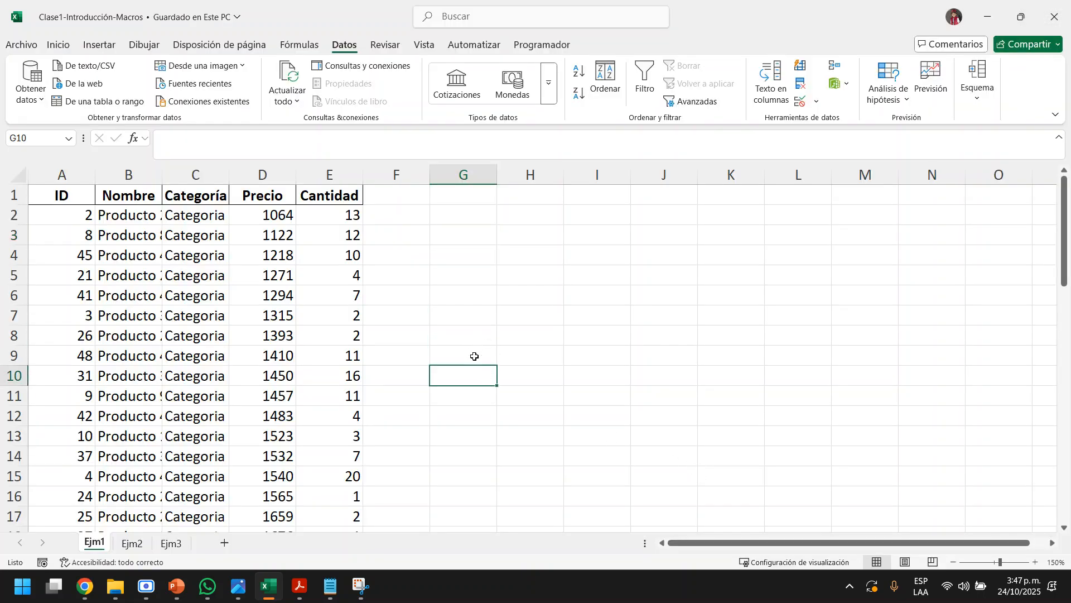
left_click(474, 255)
left_click(467, 236)
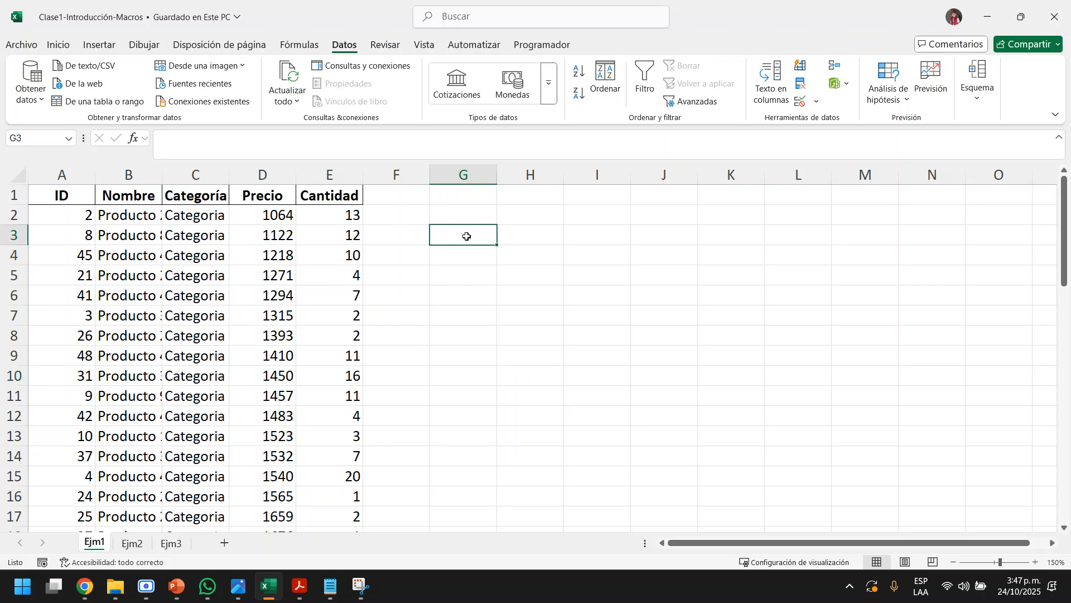
key("Down")
key("Down")
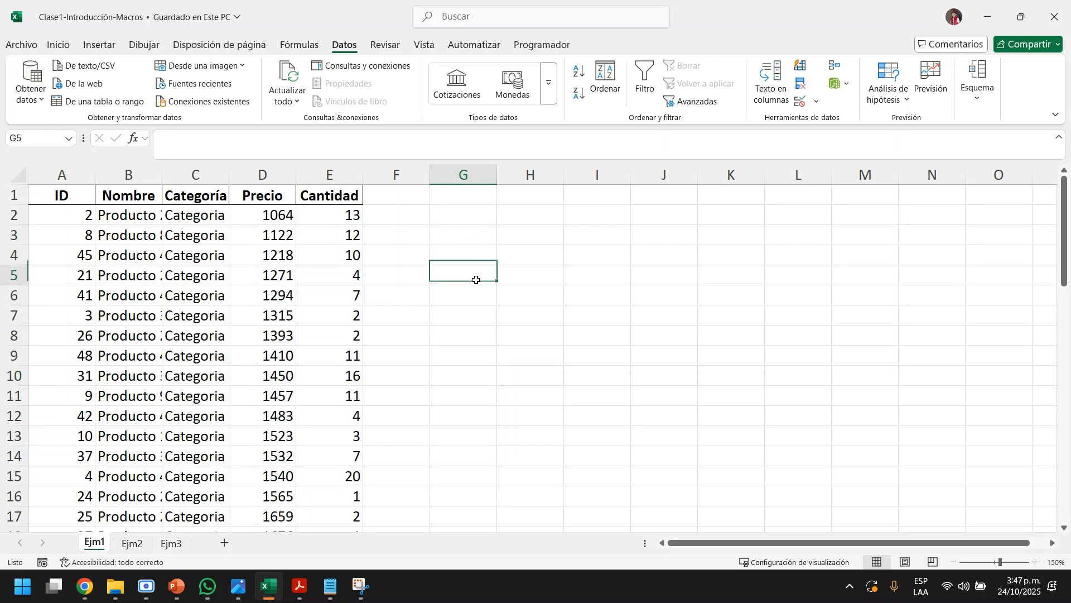
left_click(468, 249)
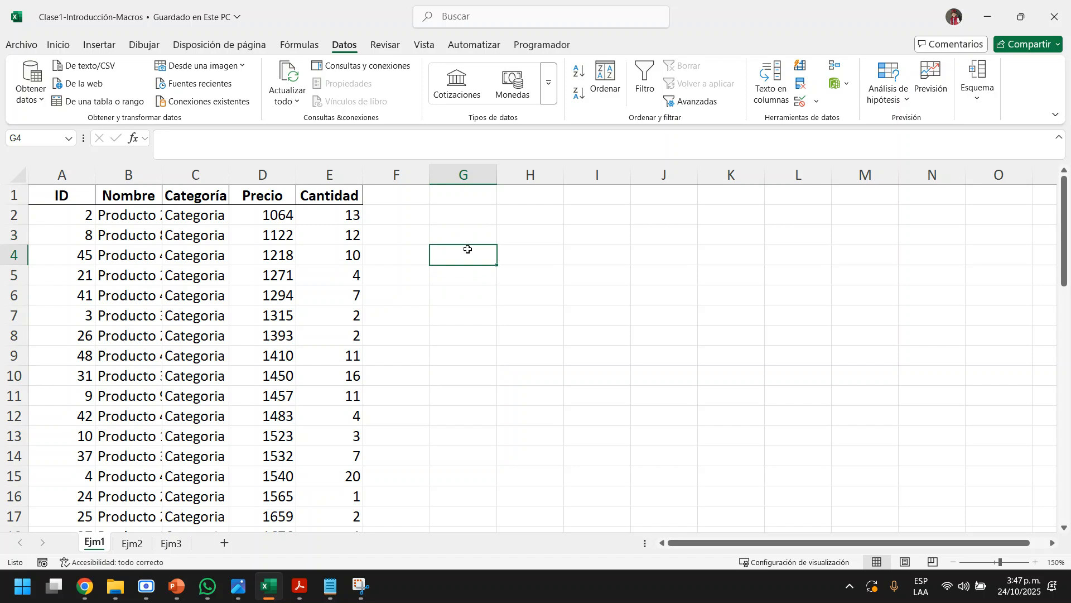
left_click(455, 237)
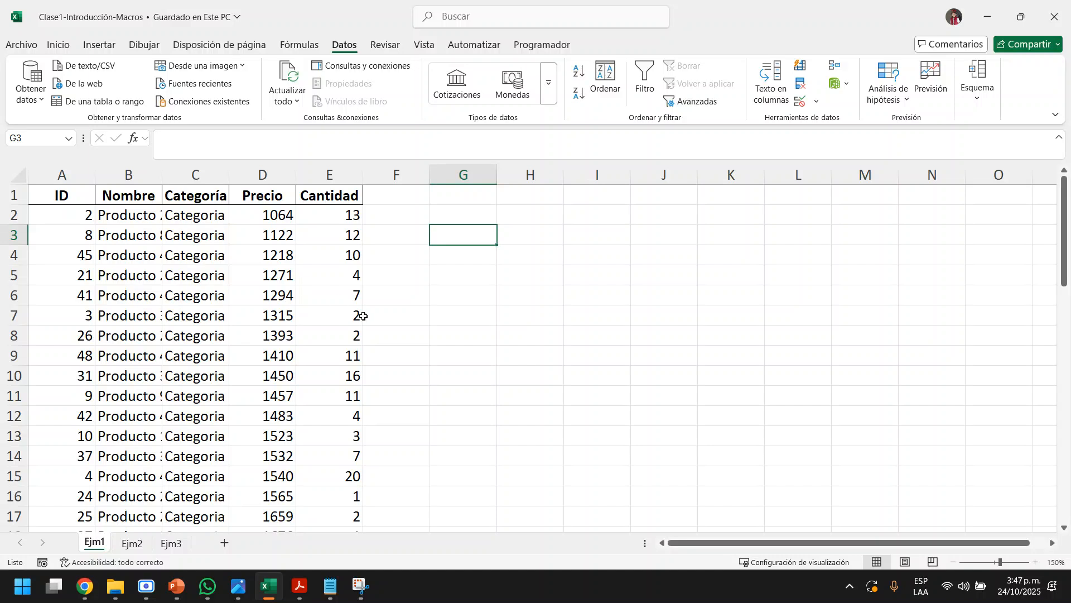
left_click(464, 323)
- Examine the header row and the product records of the table on sheet Ejm1 down to the last row
left_click_drag(73, 198, 329, 195)
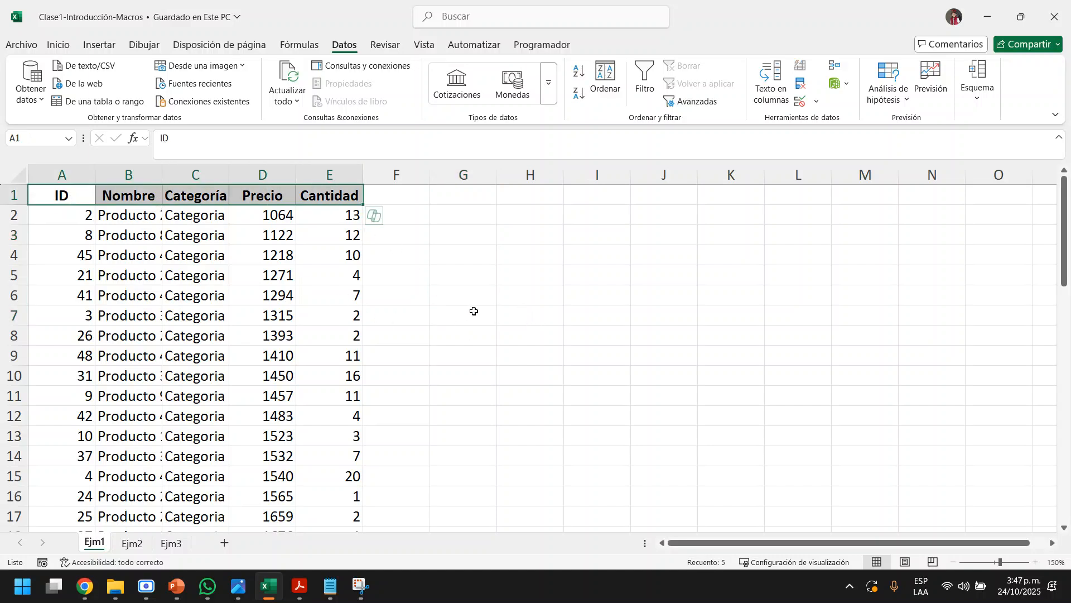
left_click(81, 198)
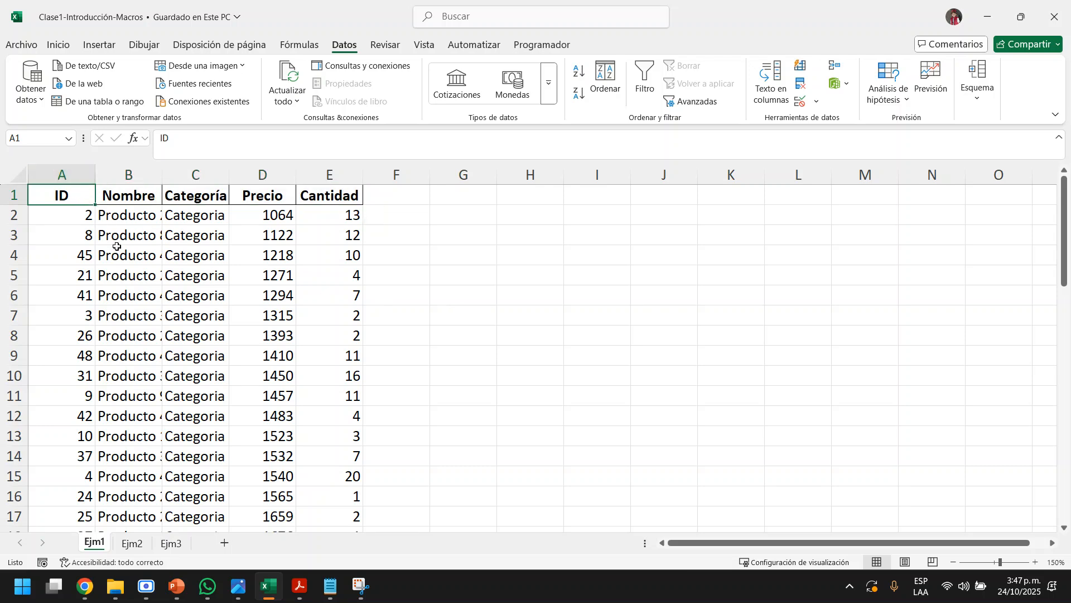
left_click_drag(158, 276, 256, 411)
scroll(256, 411, "down", 14)
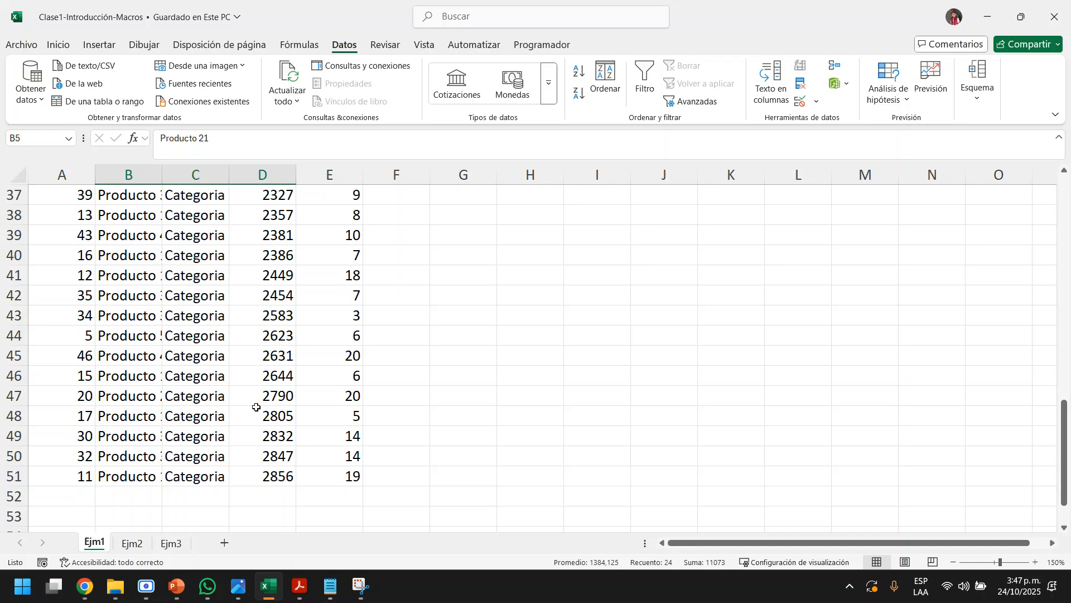
left_click_drag(332, 363, 61, 295)
scroll(178, 246, "up", 14)
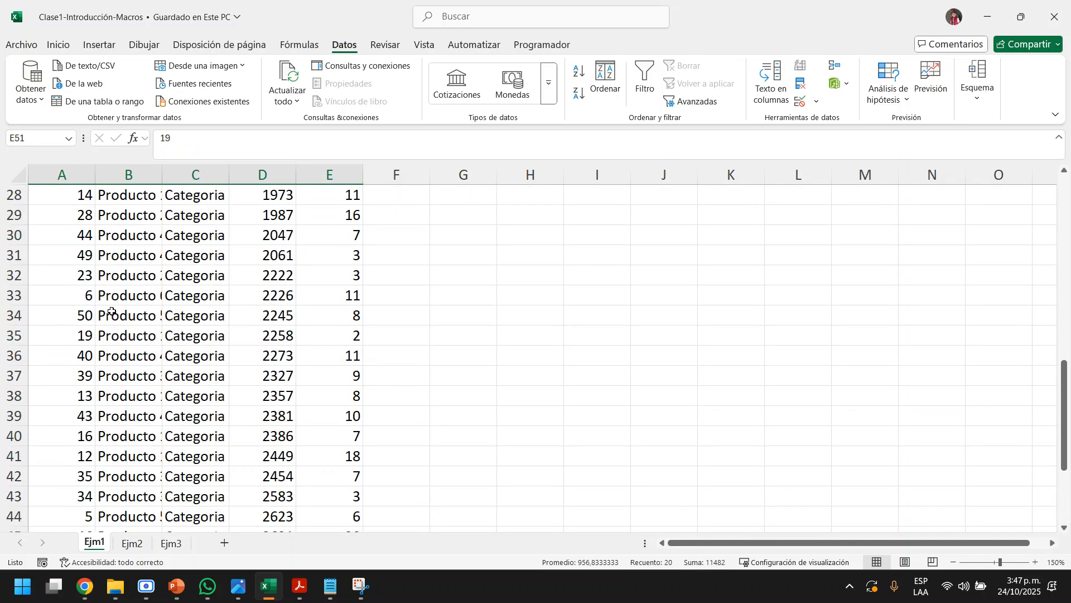
left_click(416, 271)
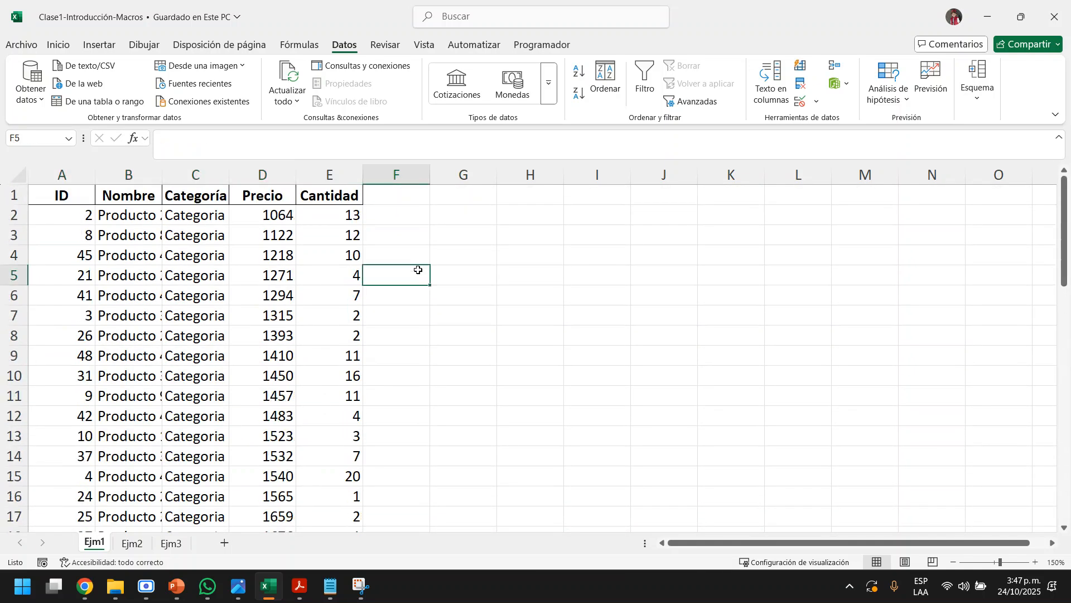
left_click(459, 235)
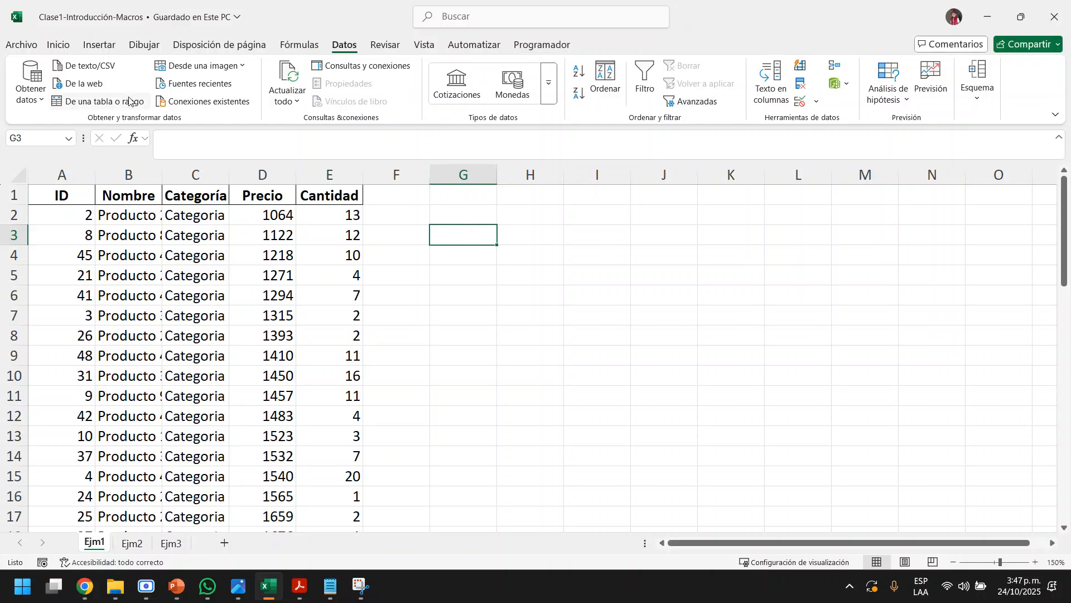
- Customize the ribbon in the Excel options so that the Programador tab is hidden, and apply the change
left_click(22, 44)
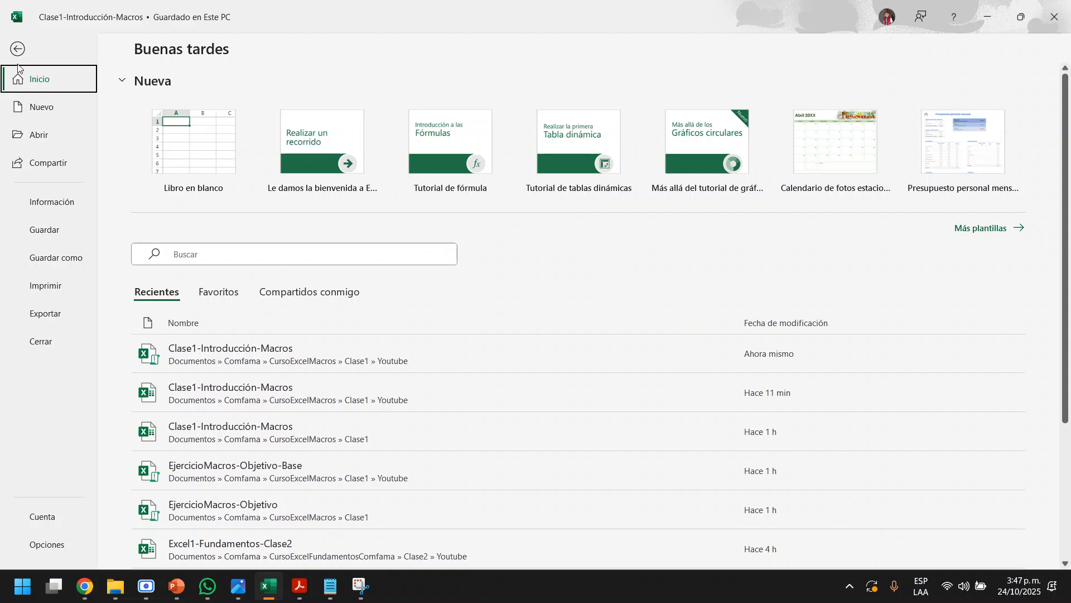
left_click(62, 544)
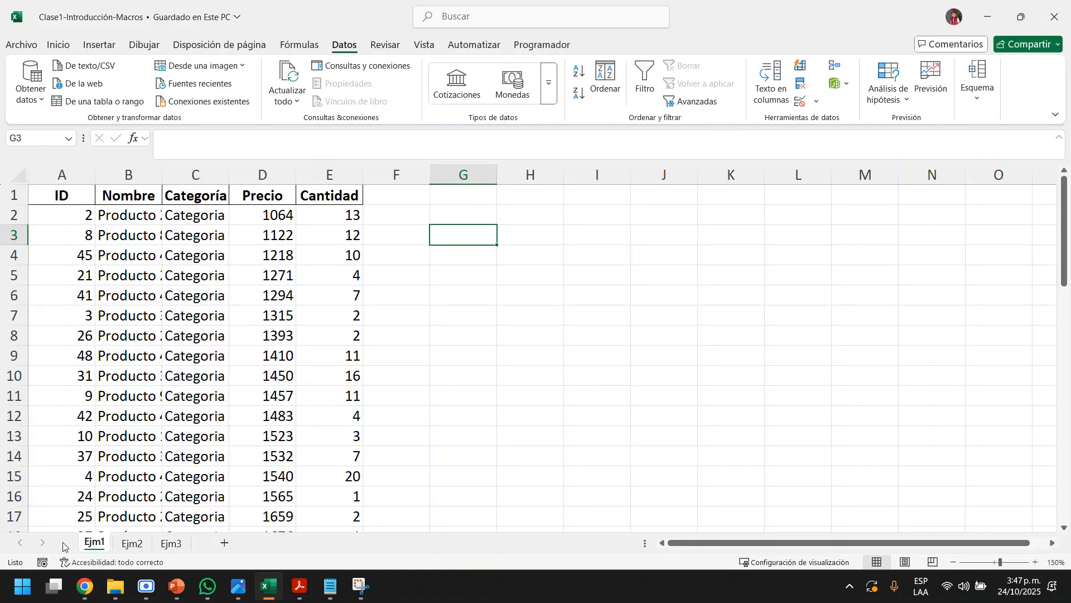
left_click(284, 261)
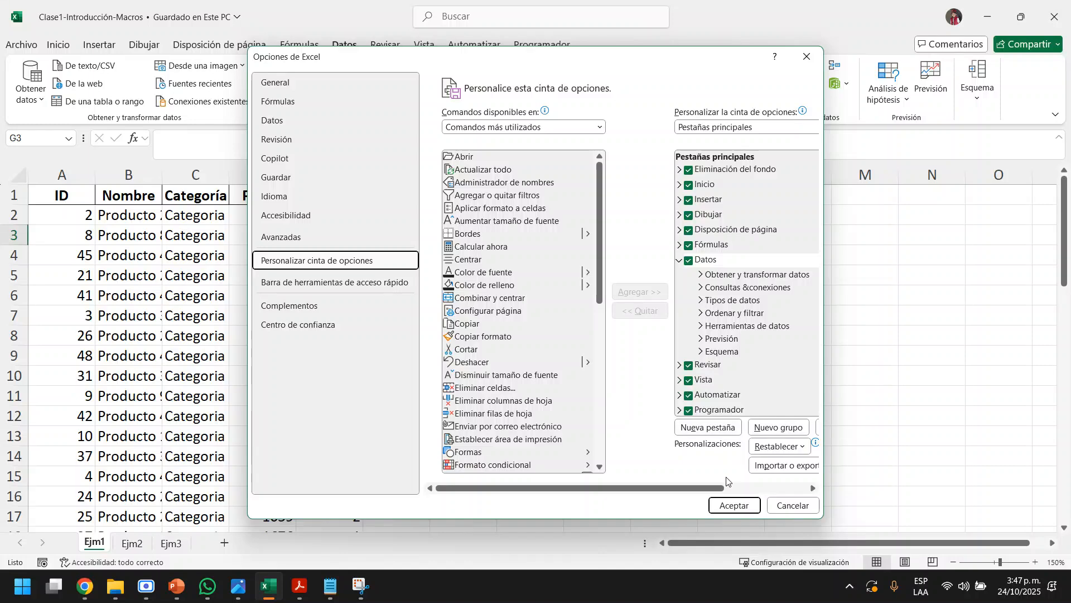
left_click_drag(719, 489, 760, 489)
scroll(726, 335, "down", 1)
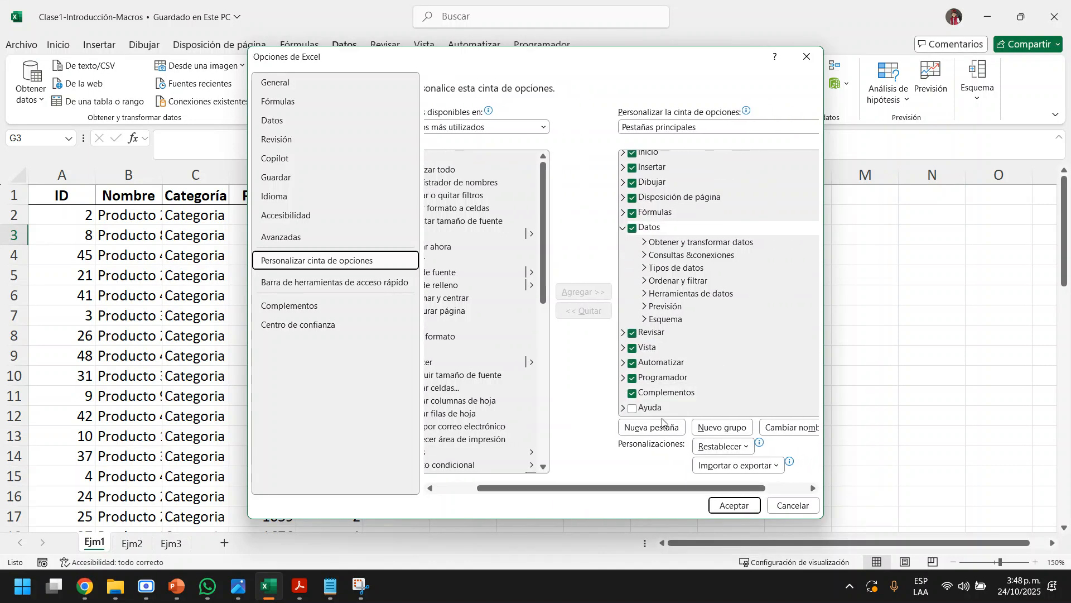
left_click(632, 379)
left_click(731, 504)
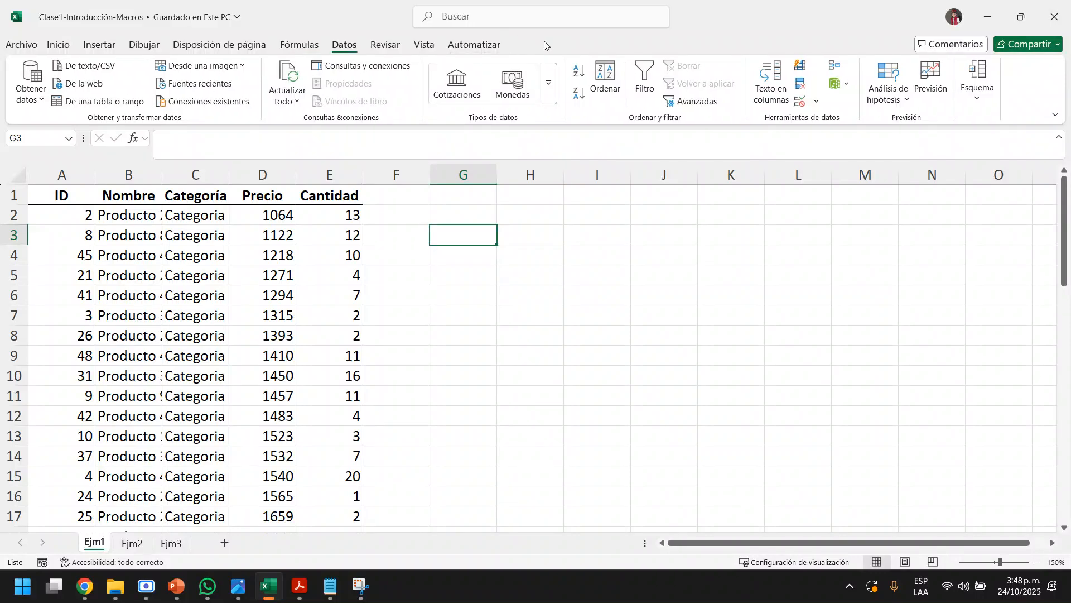
- Customize the ribbon in the Excel options so that the Programador tab is shown, and apply the change
left_click(15, 43)
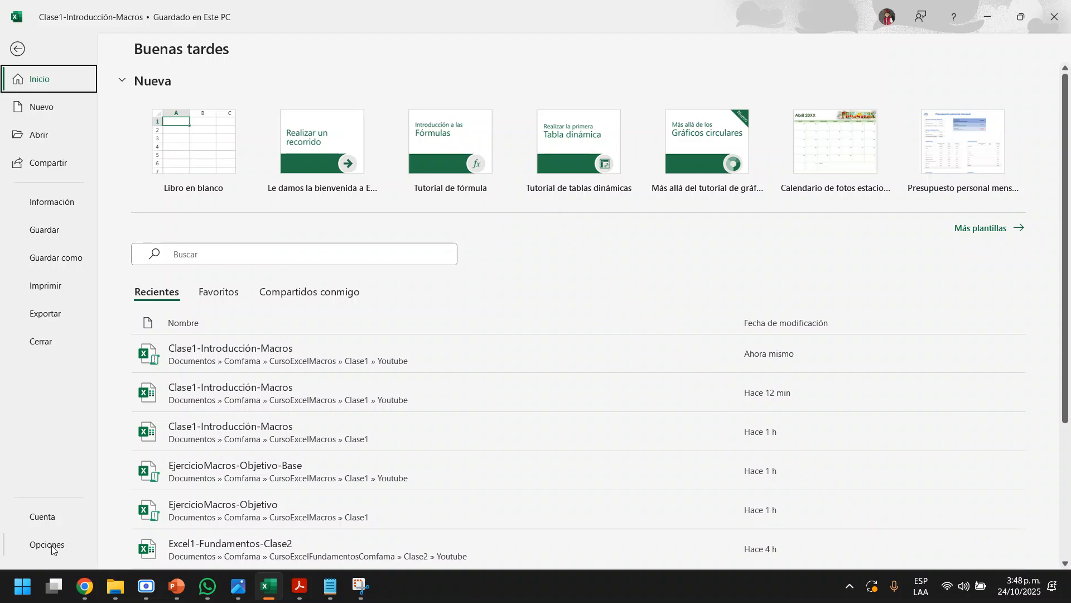
left_click(52, 548)
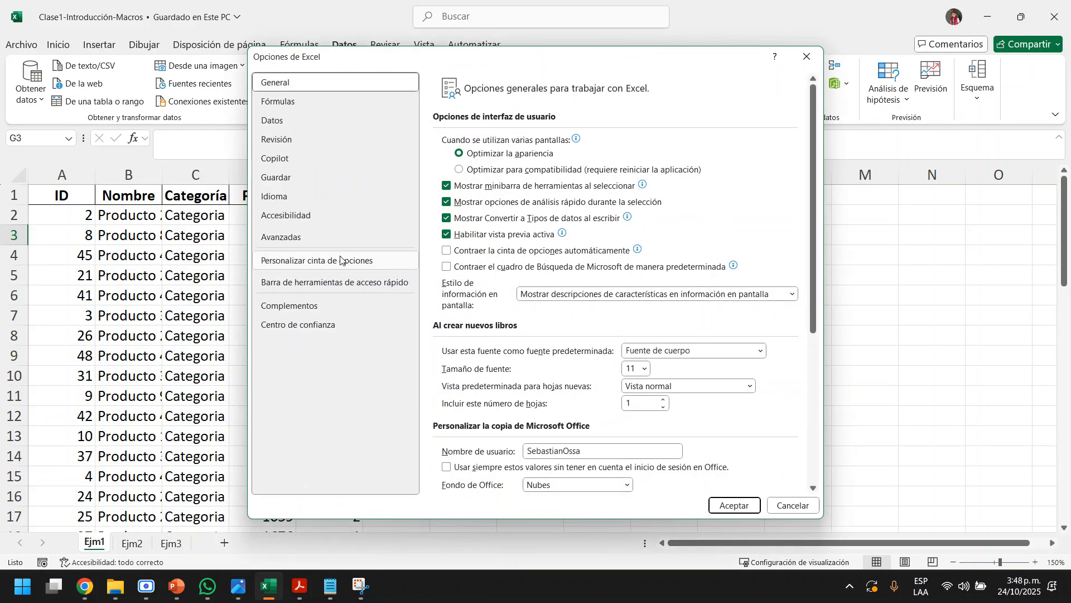
left_click(341, 260)
scroll(725, 377, "down", 1)
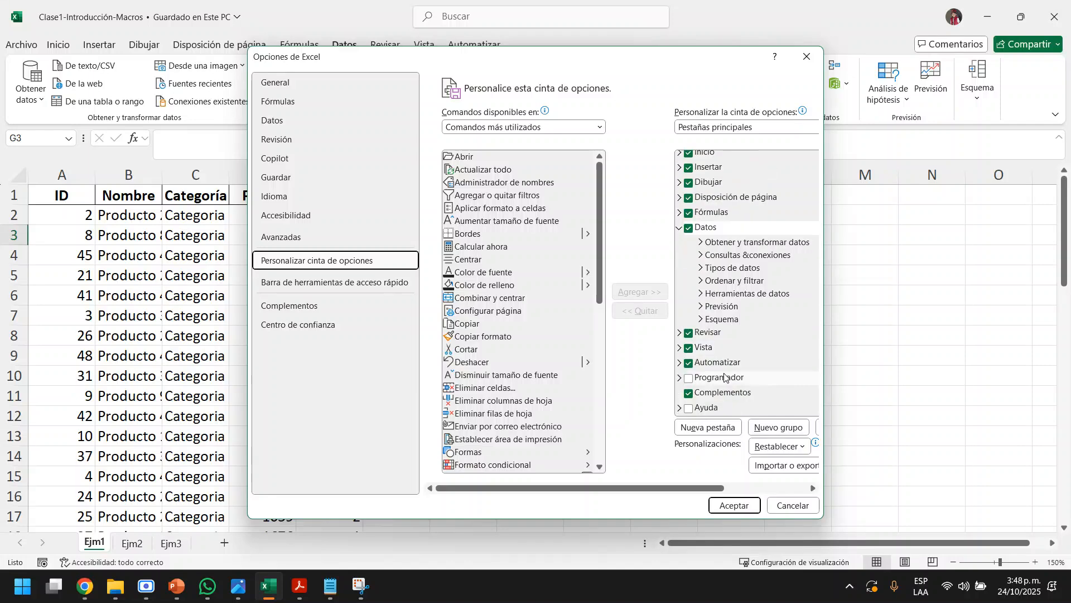
left_click(688, 378)
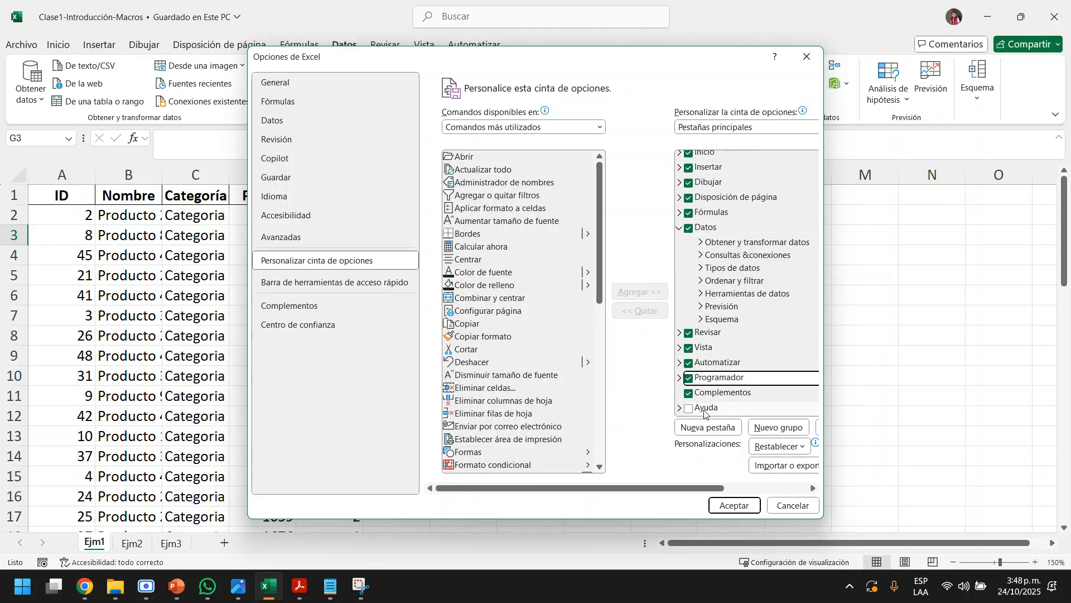
left_click(724, 498)
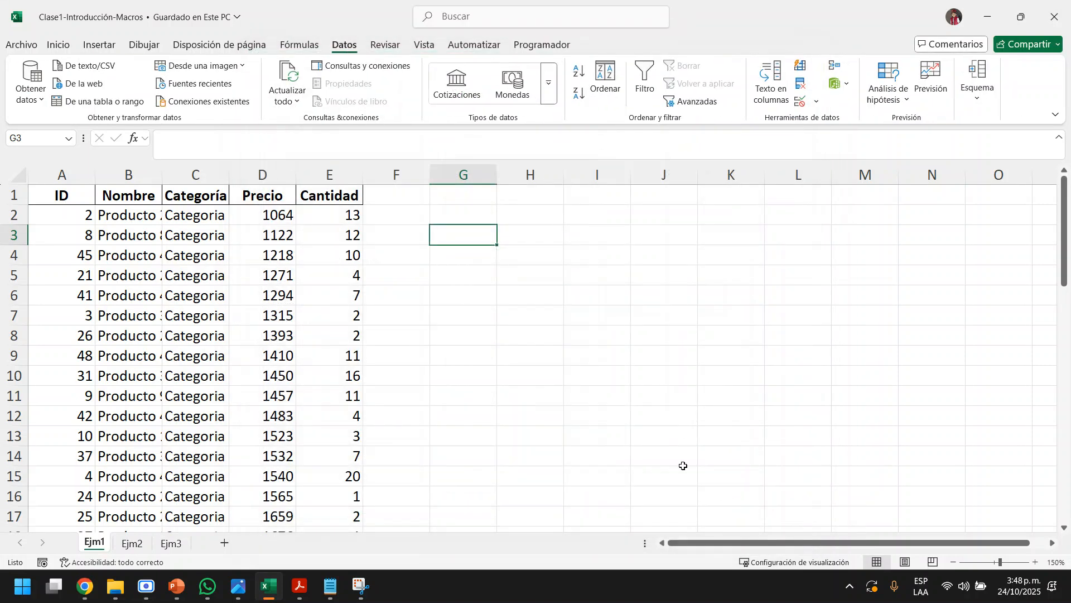
left_click(530, 375)
left_click(504, 308)
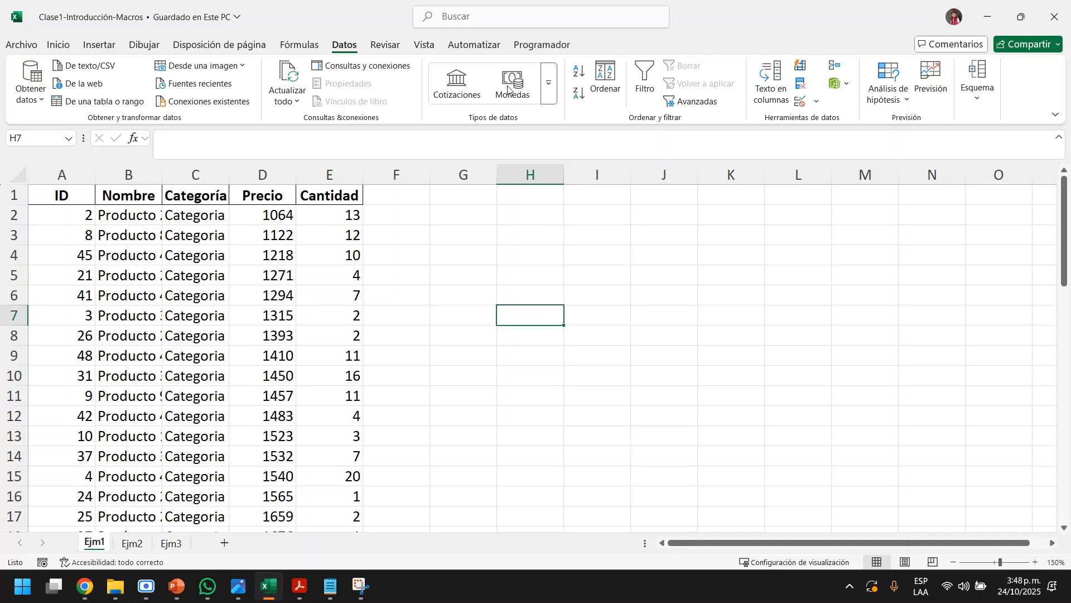
- Go to the Programador commands, examine the list of macros for all open workbooks, and close it
left_click(537, 46)
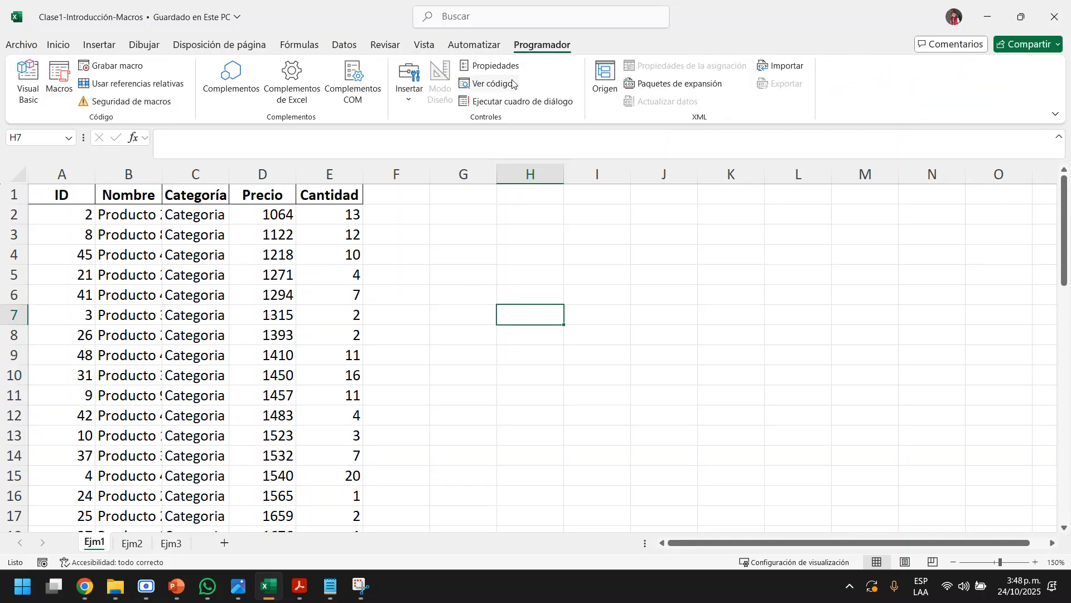
left_click(486, 232)
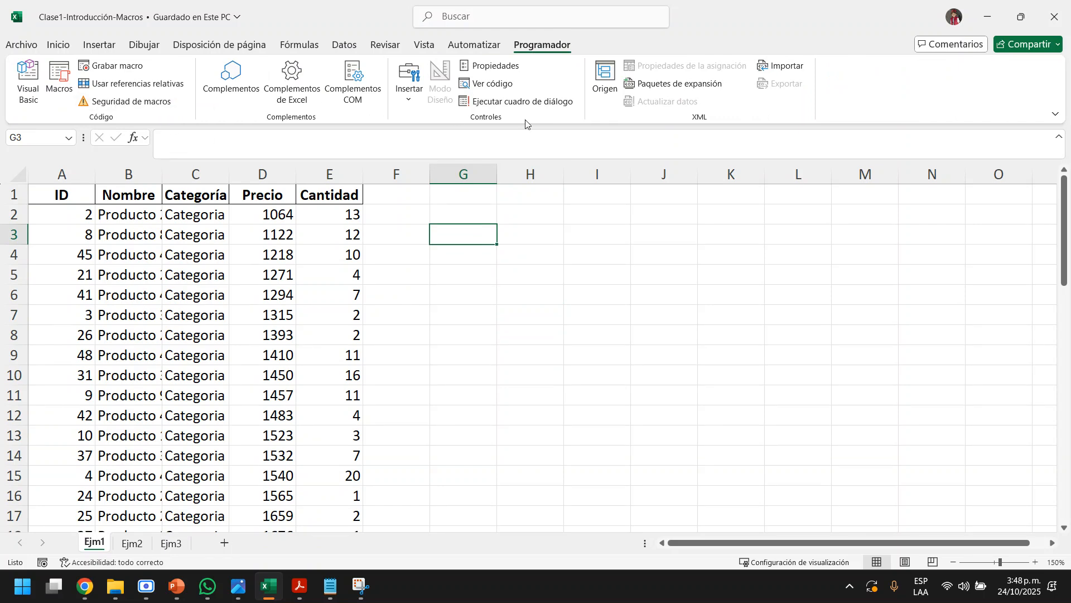
left_click(502, 249)
left_click(460, 234)
left_click(65, 84)
left_click_drag(816, 193, 619, 205)
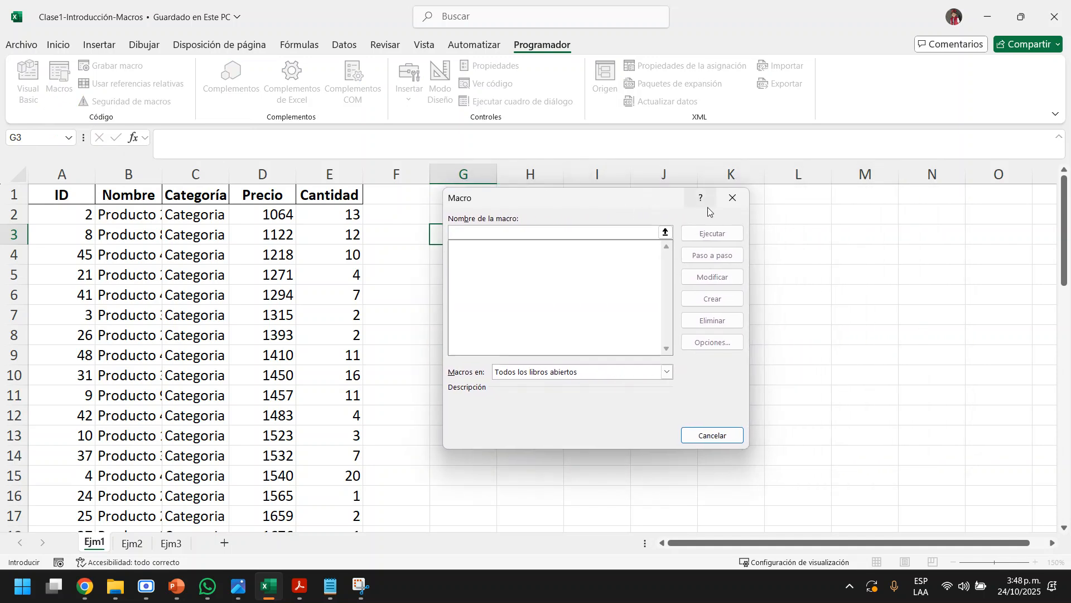
left_click(733, 198)
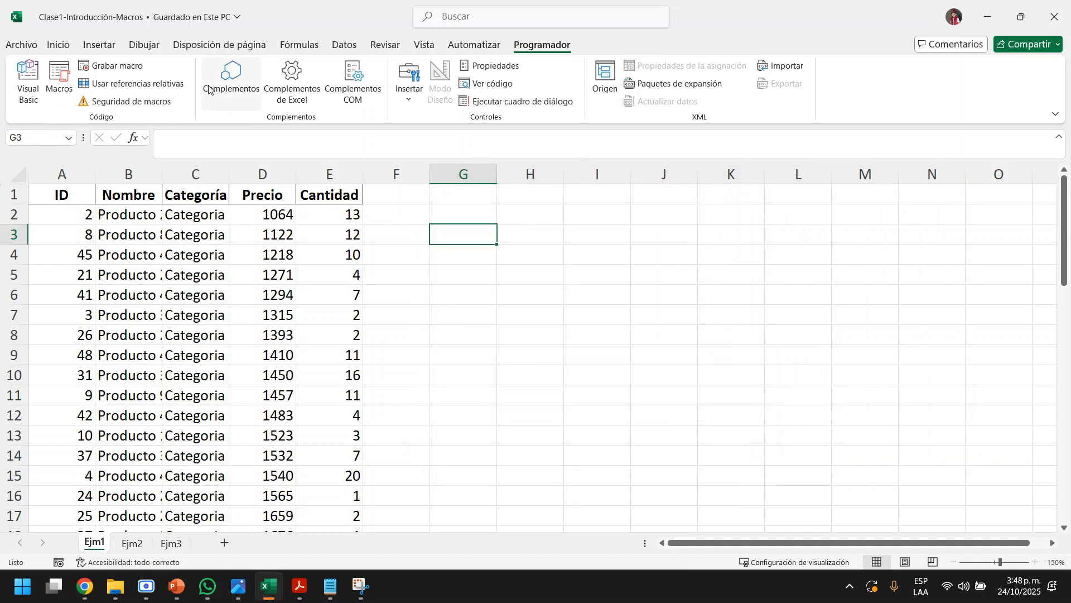
left_click(566, 292)
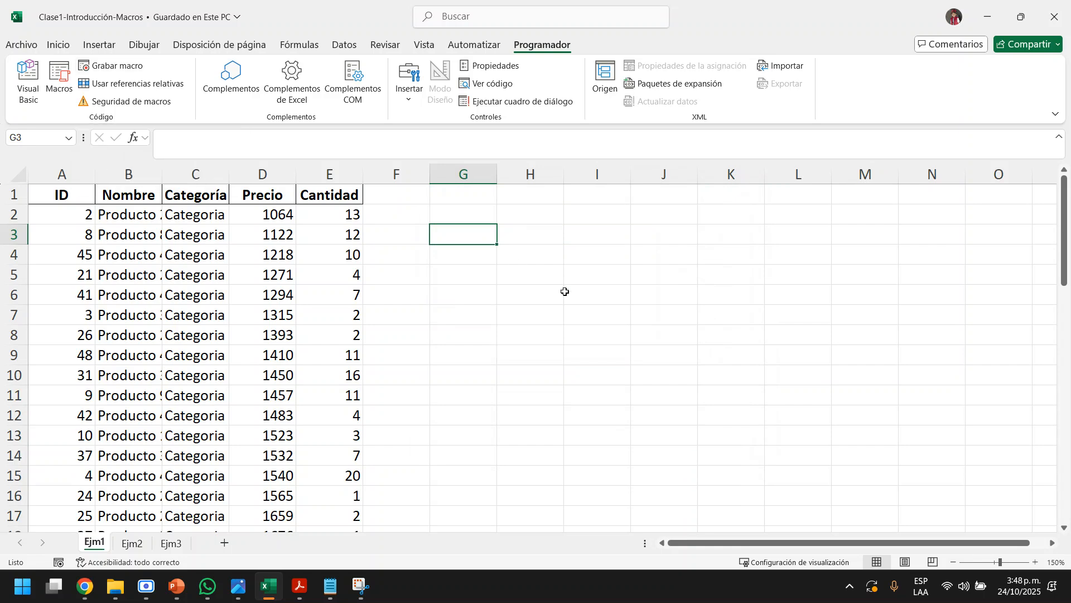
- Set up a new macro recording named DarFormatoTabla, stored in Este libro, without a shortcut key
left_click(483, 241)
left_click(119, 67)
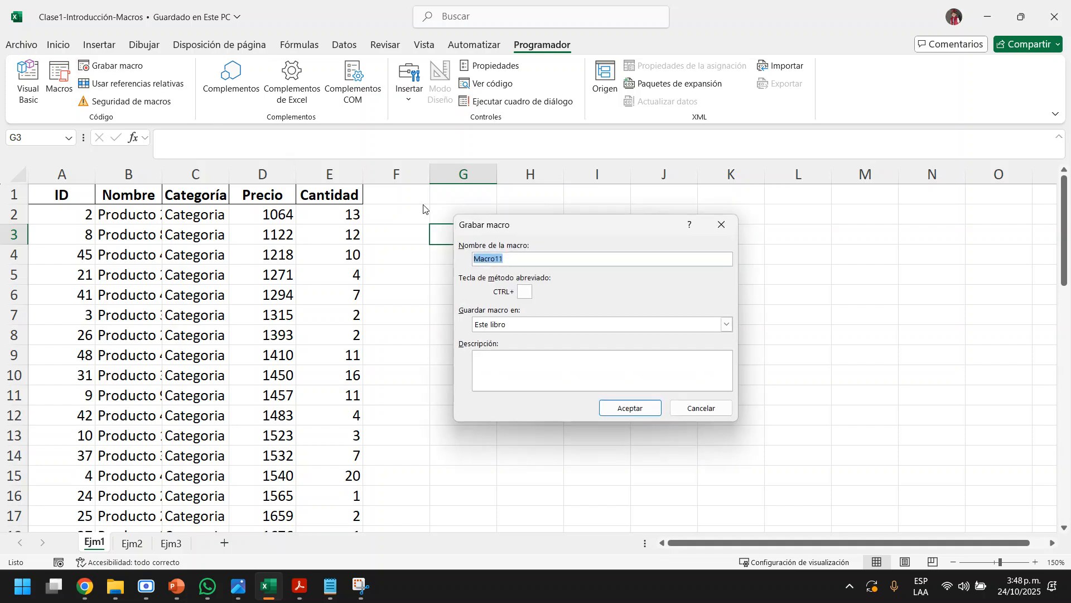
left_click_drag(586, 225, 709, 217)
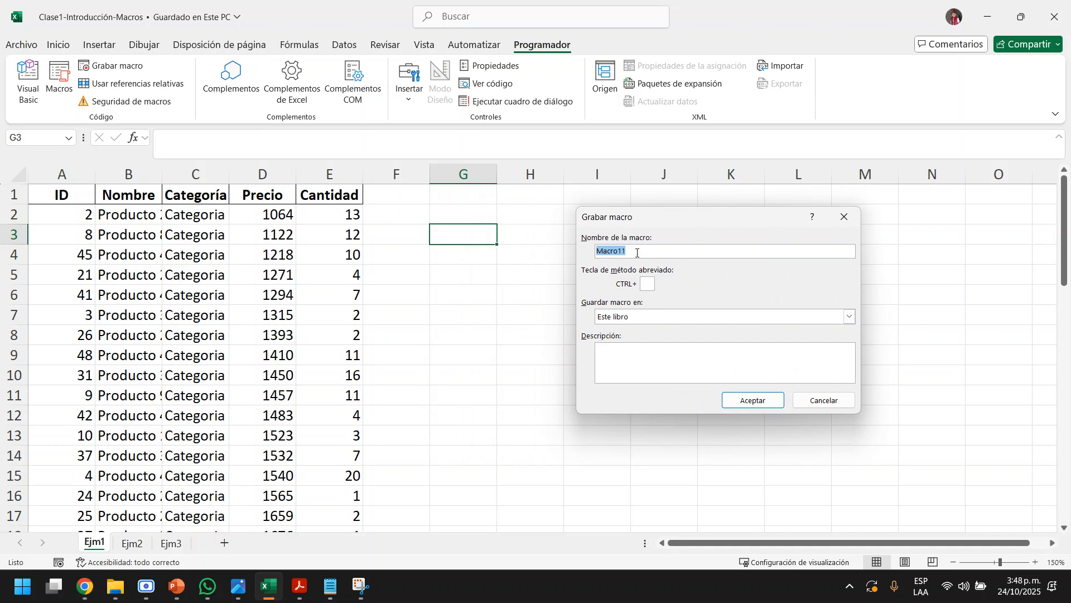
type("DArFormatoTabla")
left_click(607, 251)
key("BackSpace")
type("a")
left_click(643, 285)
left_click(640, 318)
left_click(640, 317)
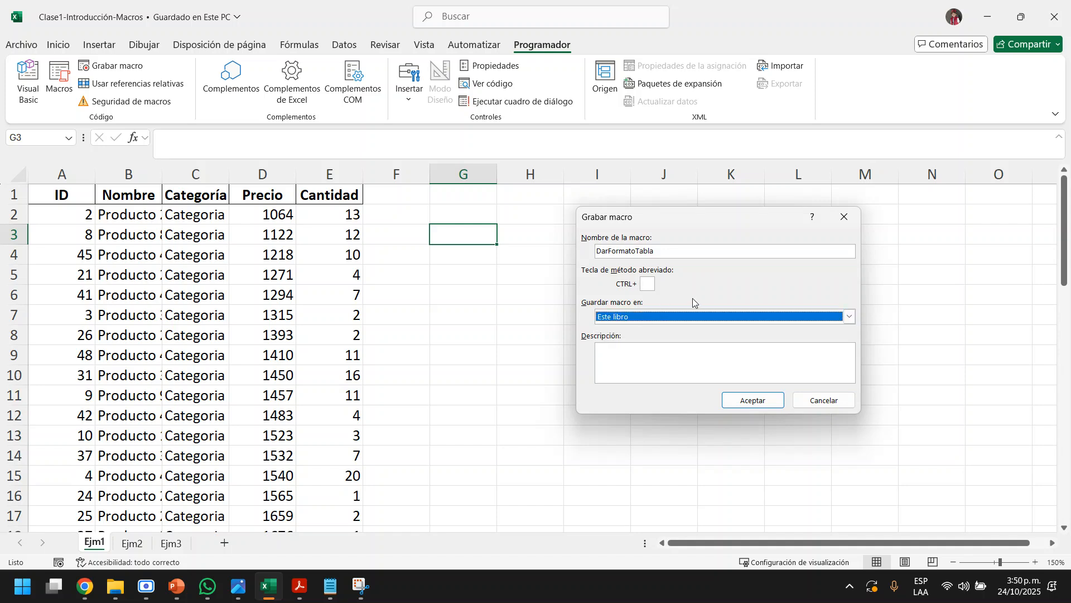
- Begin the macro description with "Esta macro genera el formato de una tabla dandole color al encabezado, bordeado a las celdas y"
left_click(647, 376)
type("Descri")
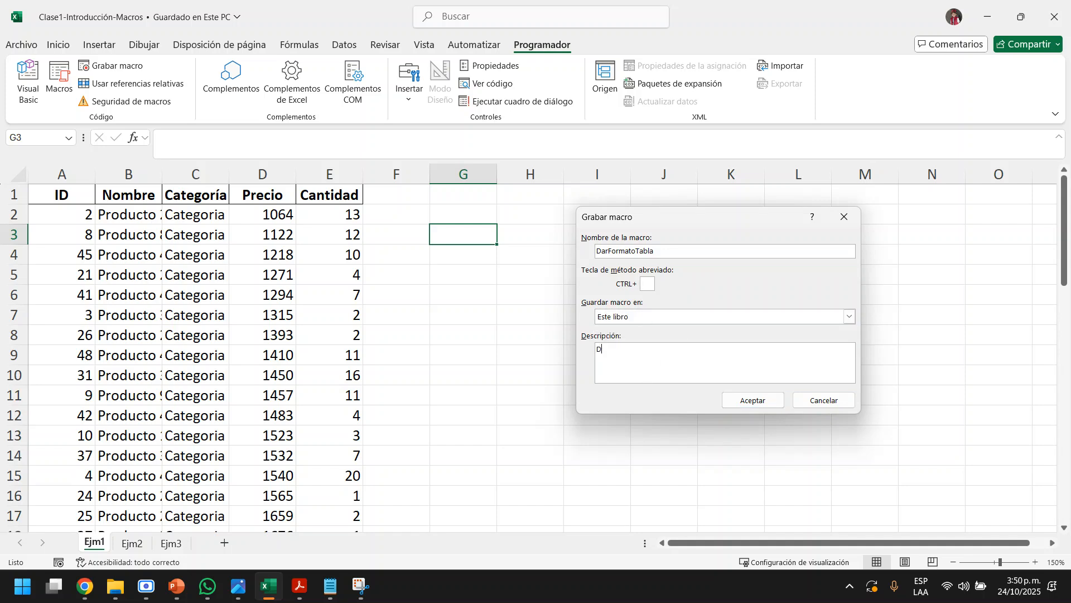
key("BackSpace")
key("BackSpace")
key("BackSpace")
key("BackSpace")
key("BackSpace")
key("BackSpace")
type("Esta macro genera el formato de una tabla da")
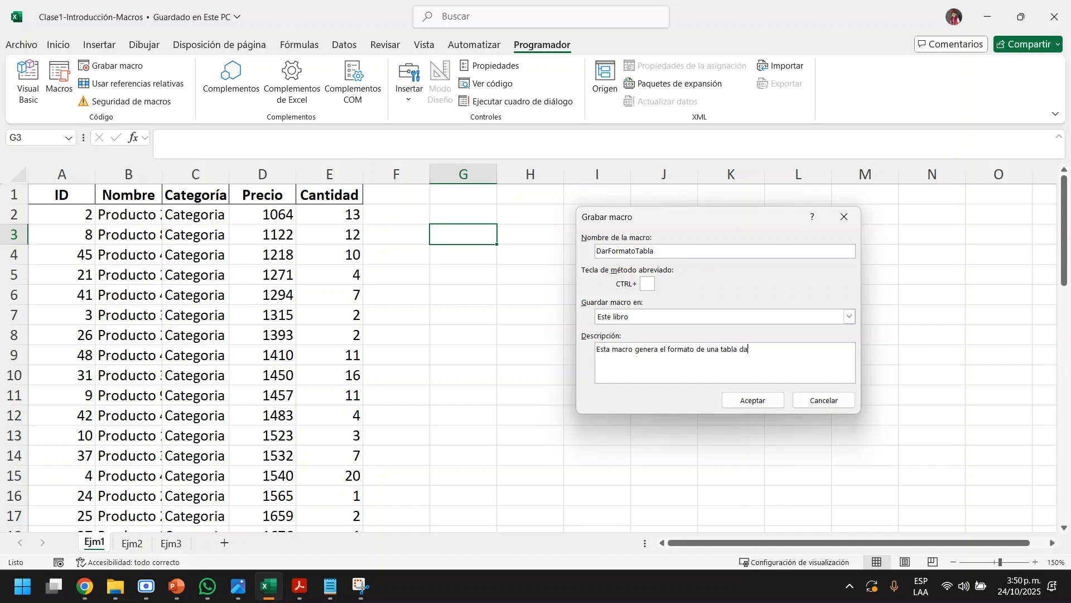
type("ndole color al encabezado, bordeado a las celdas y")
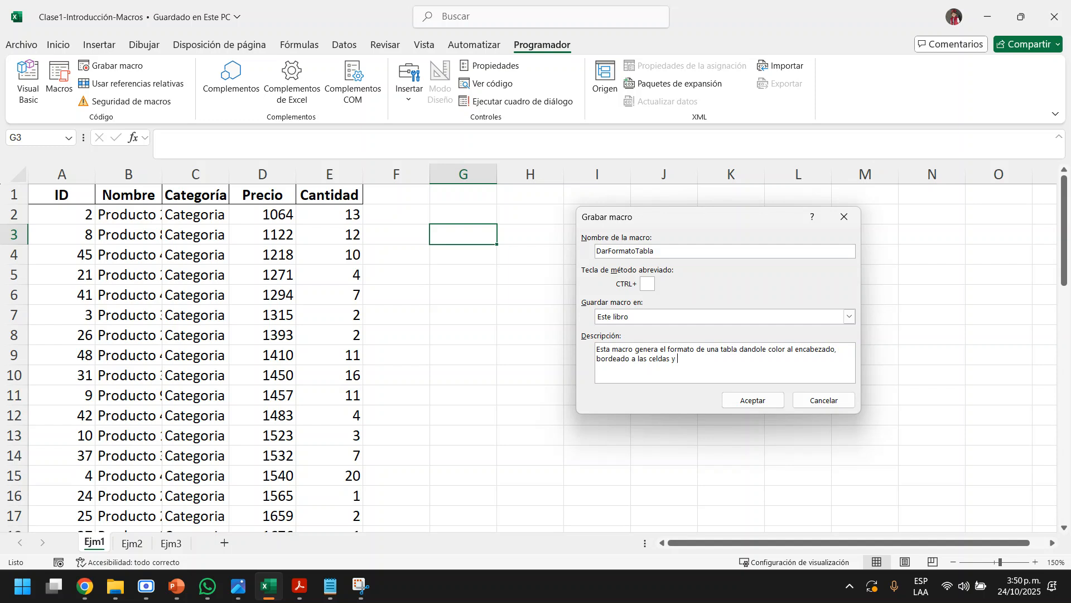
- Complete the macro description with "un orden o filtro por el campo ID" and start the recording
type(" un orden o filtro por el campo ID")
left_click_drag(702, 219, 640, 206)
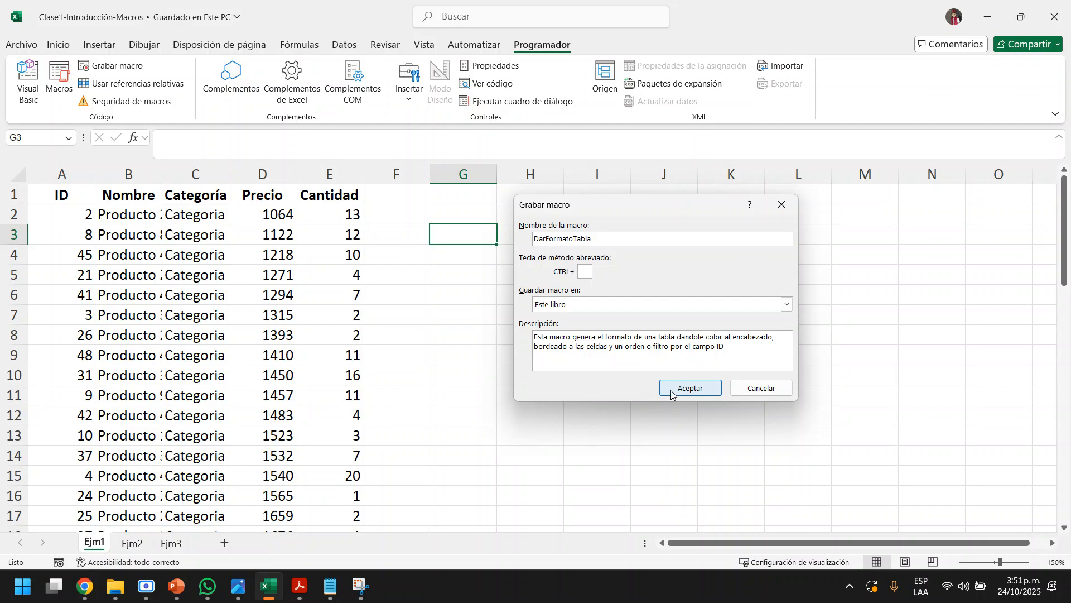
left_click(671, 393)
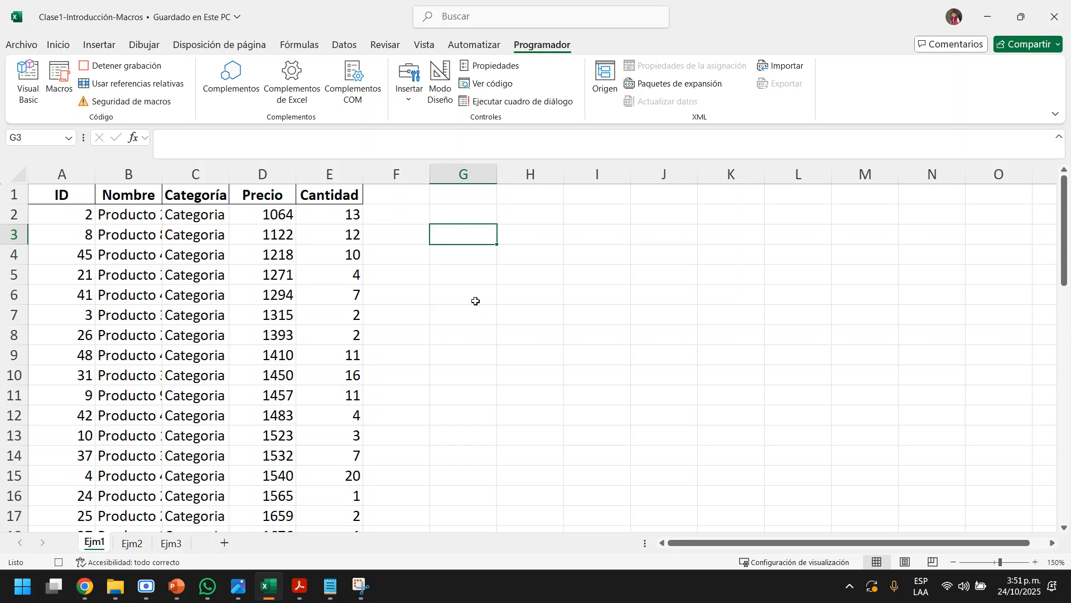
- Fill the header cells A1:E1 on sheet Ejm1 with a light olive green theme colour
left_click_drag(89, 194, 333, 194)
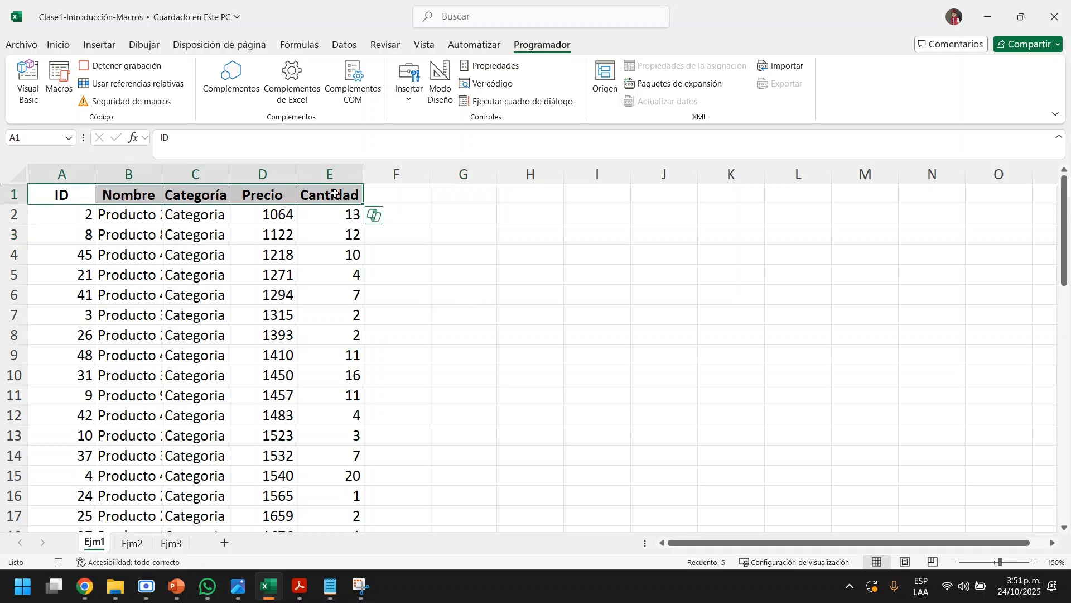
left_click(58, 45)
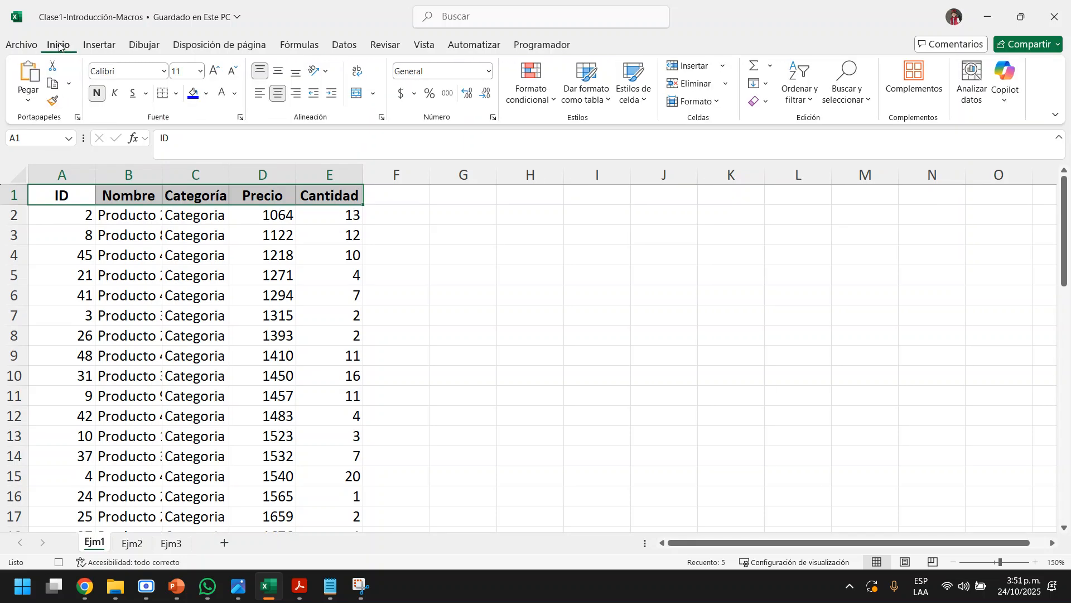
left_click(206, 93)
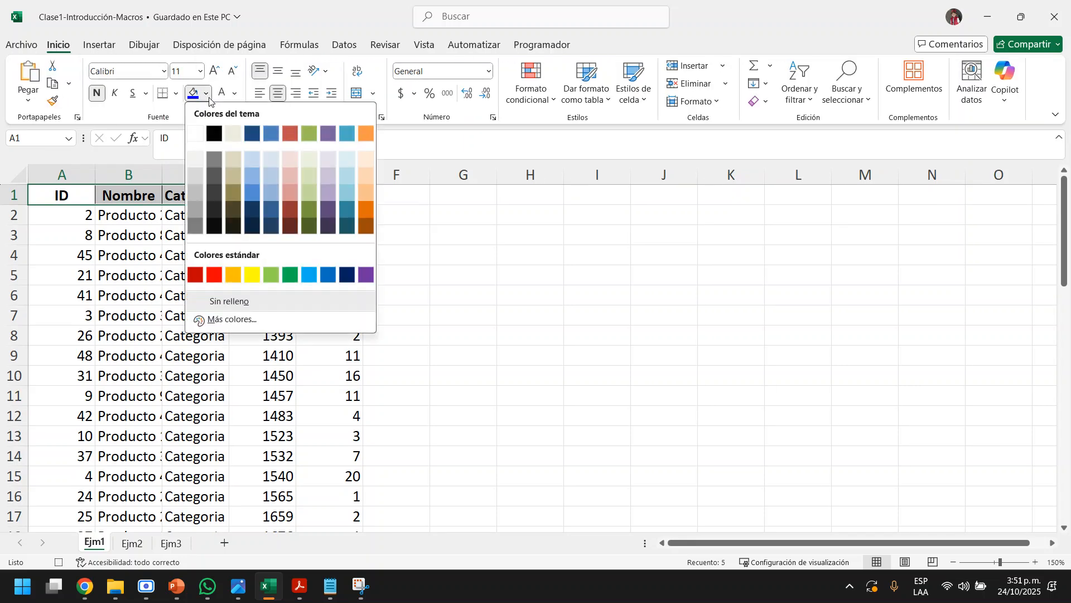
left_click(309, 175)
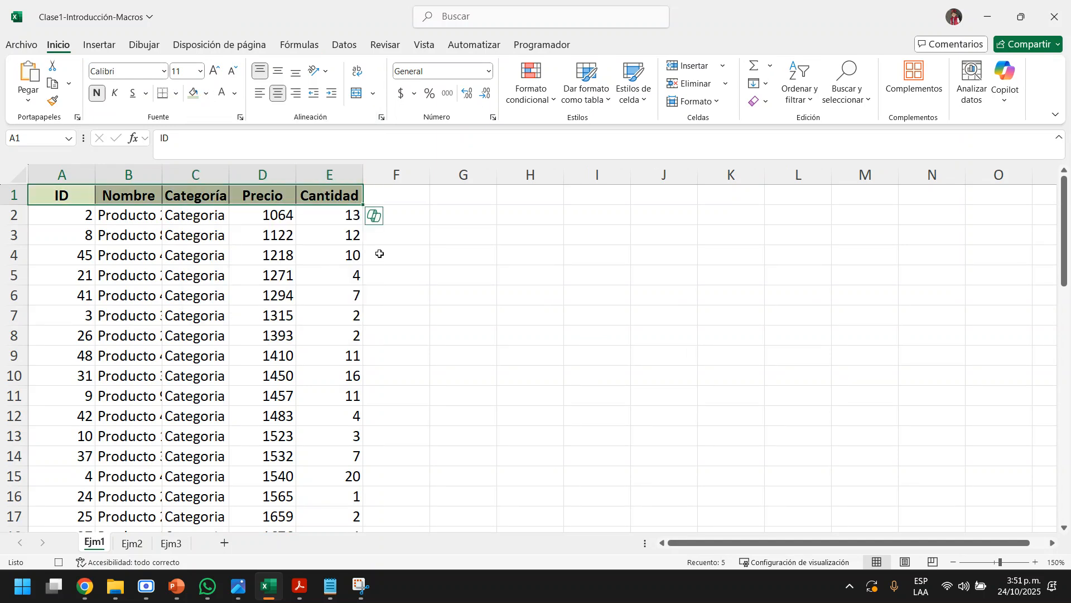
left_click(329, 252)
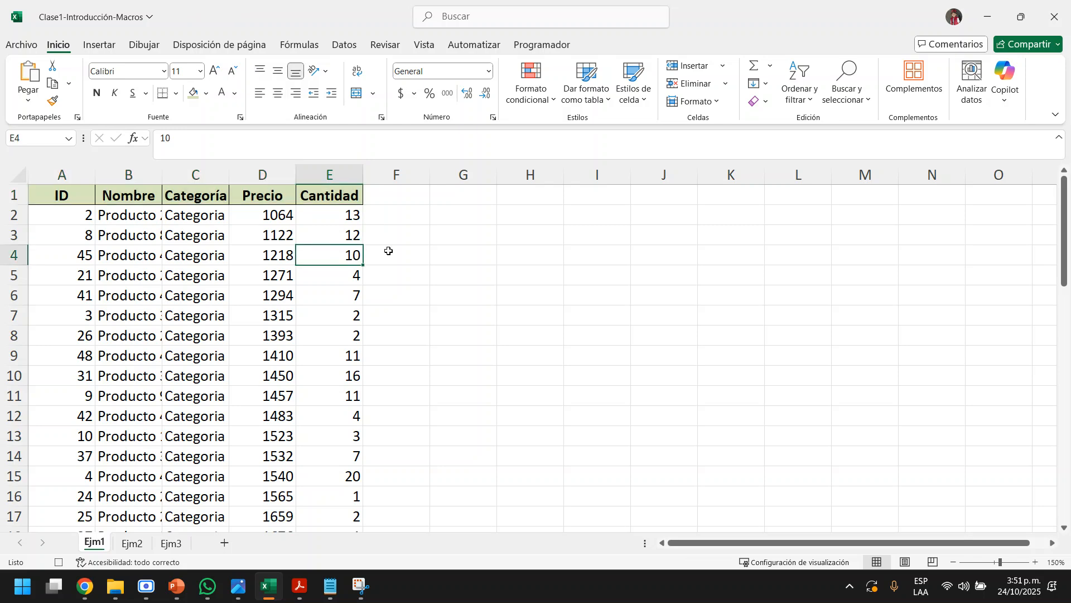
- Apply Todos los bordes to the whole product table, from the header row down to row 51
left_click_drag(74, 198, 351, 507)
left_click(350, 507)
left_click(305, 493)
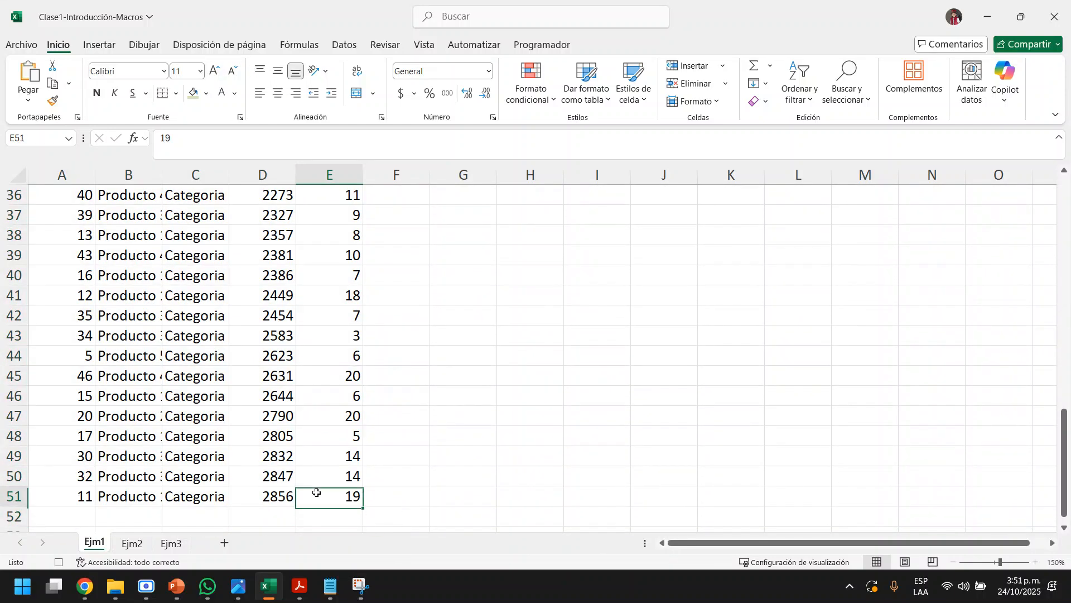
key("ctrl+a")
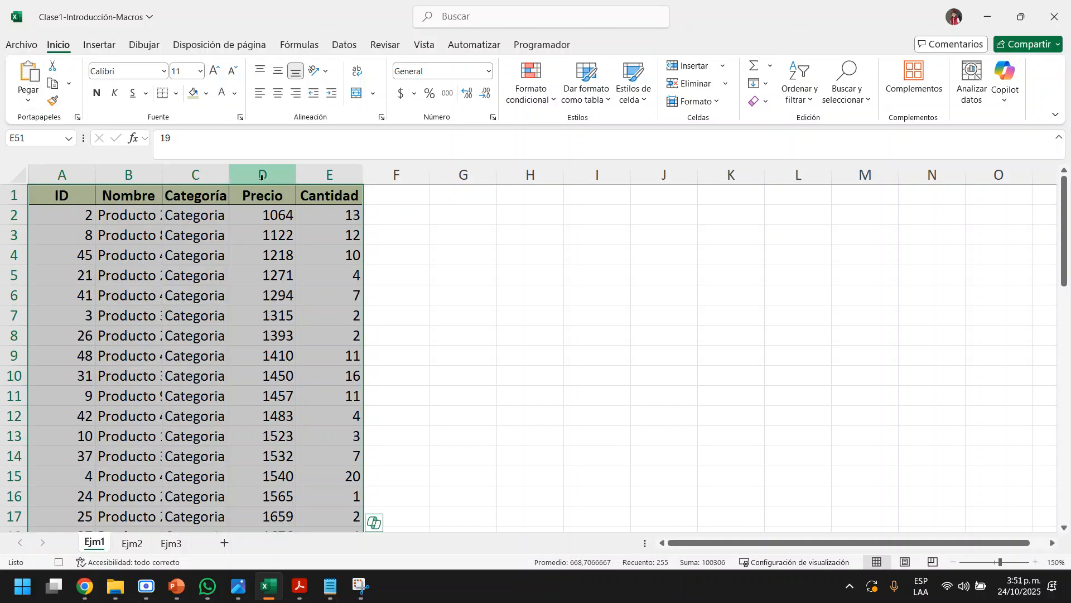
left_click(175, 94)
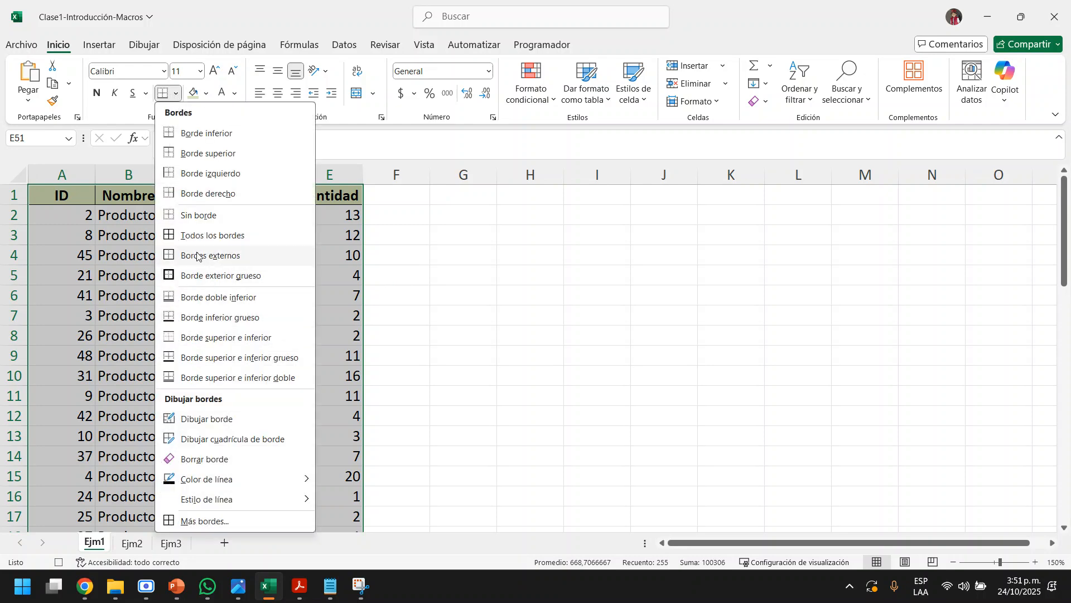
left_click(192, 235)
scroll(267, 279, "down", 14)
scroll(266, 279, "up", 14)
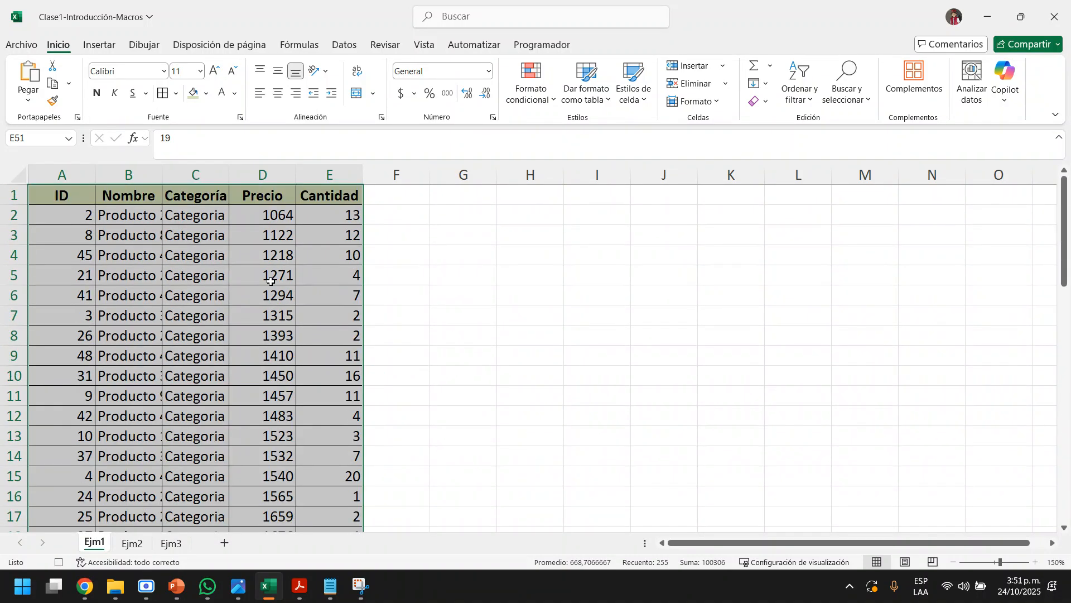
left_click(306, 236)
left_click(143, 229)
- Add filters to the table's header row and sort the records by ID from smallest to largest
left_click(88, 195)
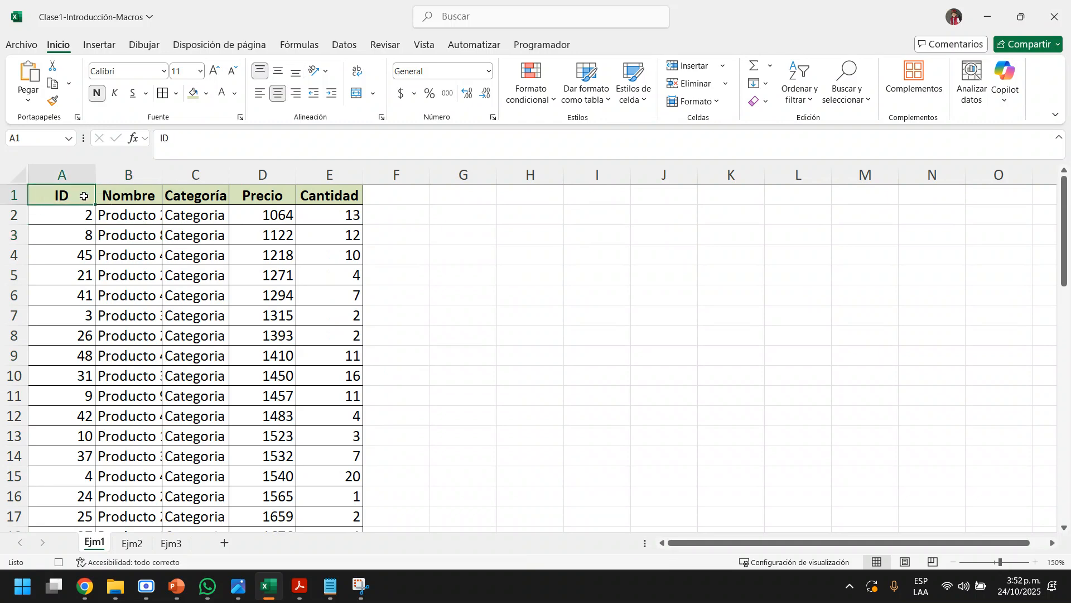
left_click(345, 44)
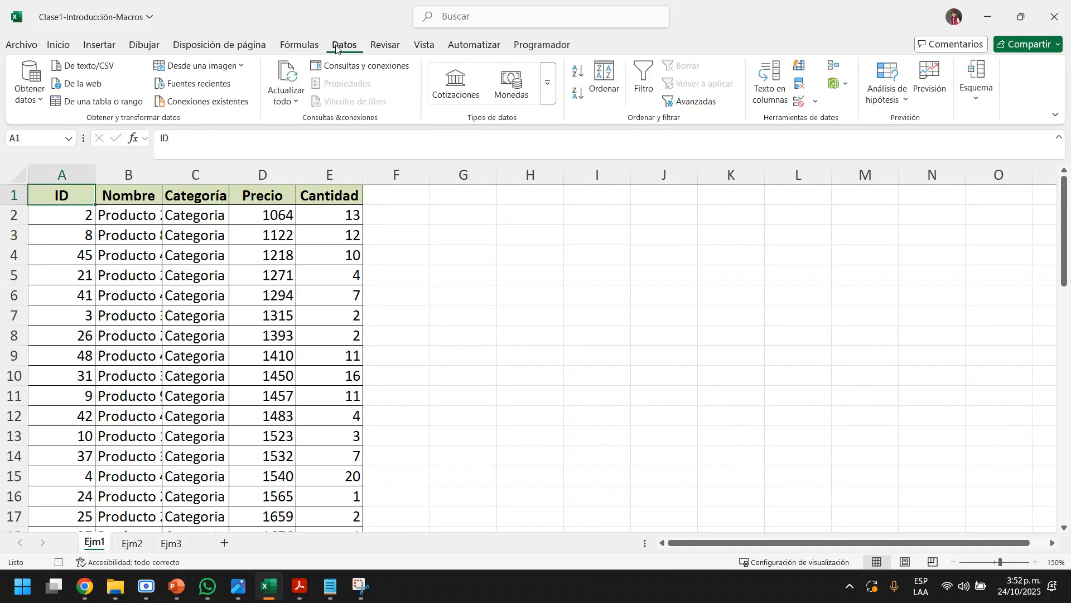
left_click(645, 82)
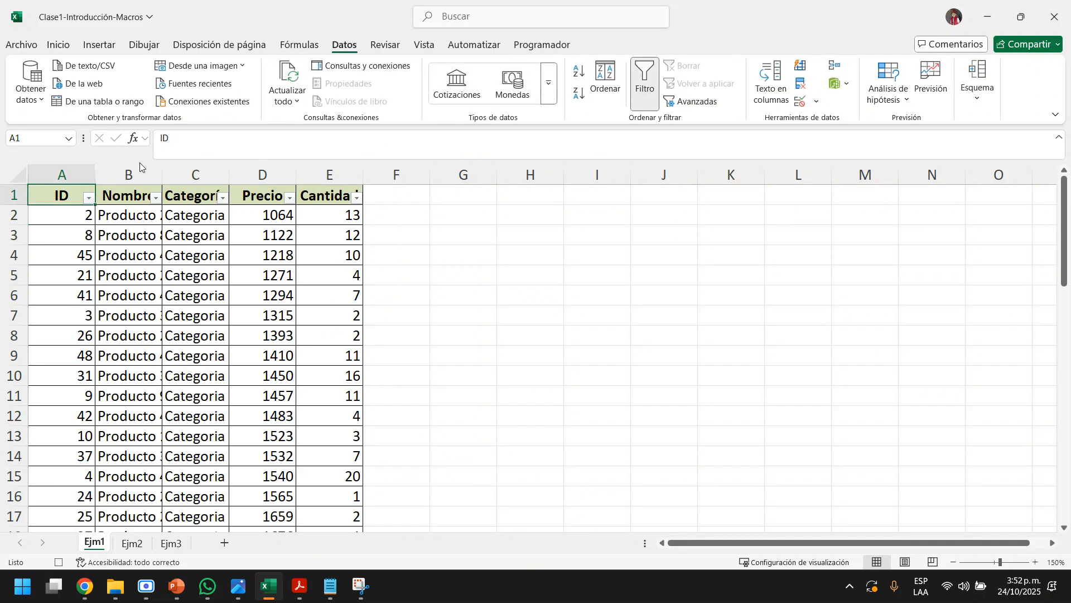
left_click(89, 199)
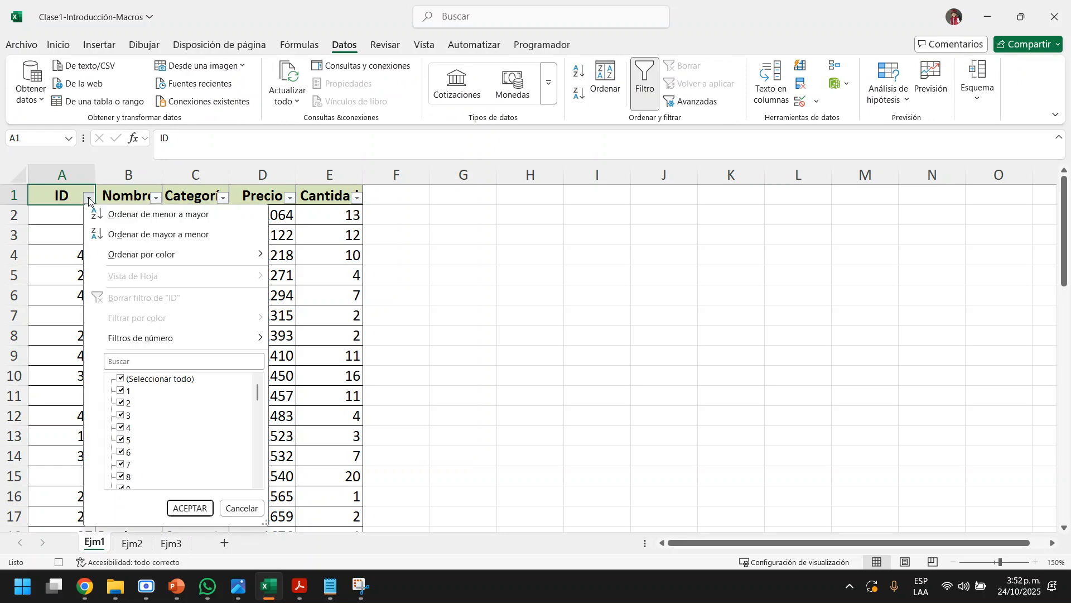
left_click(179, 217)
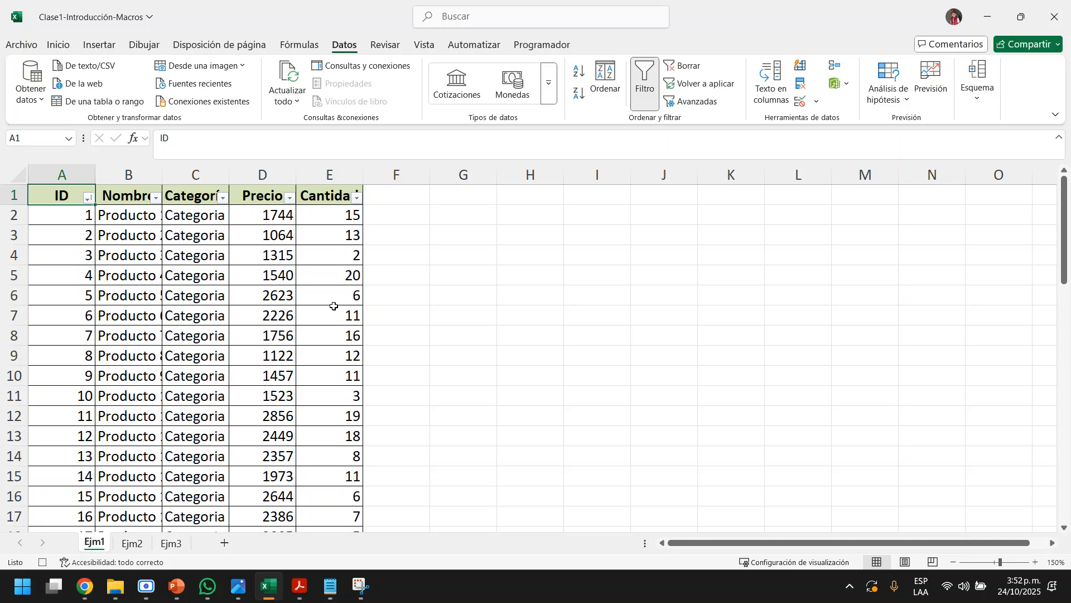
- Stop recording the macro and dismiss the Grabar acciones pane without saving a script
left_click(530, 45)
left_click(115, 67)
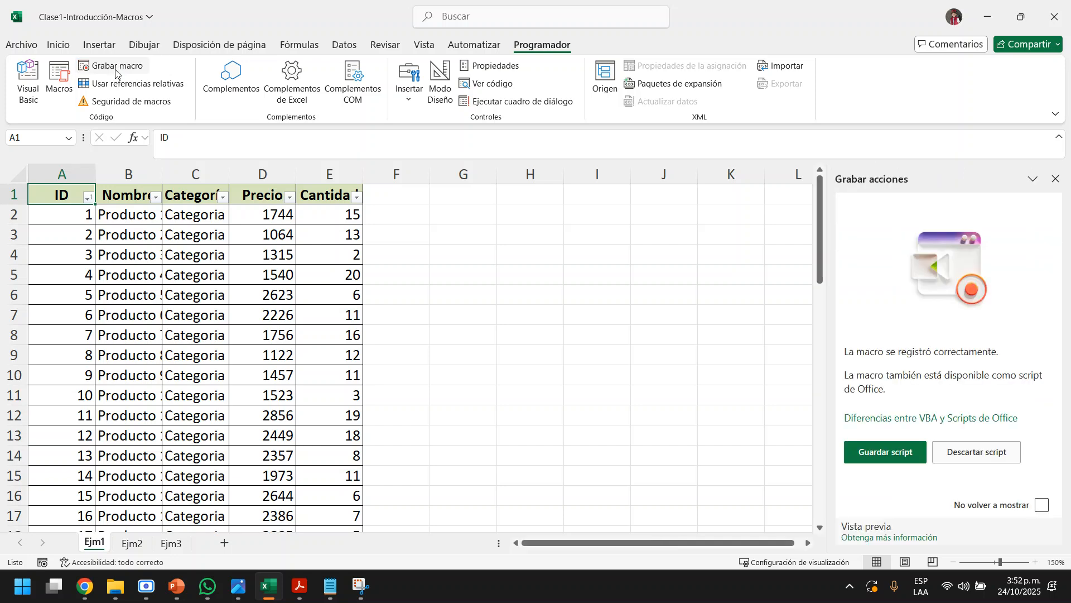
left_click(1054, 179)
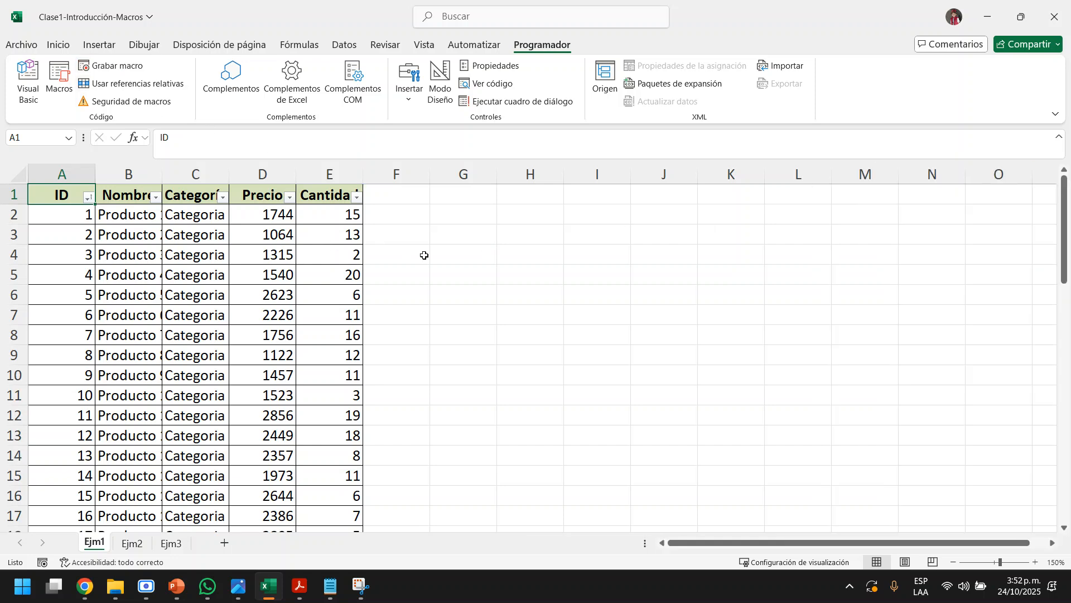
- Look up the recorded DarFormatoTabla macro in the workbook's macro list, and close the list without running it
left_click(424, 255)
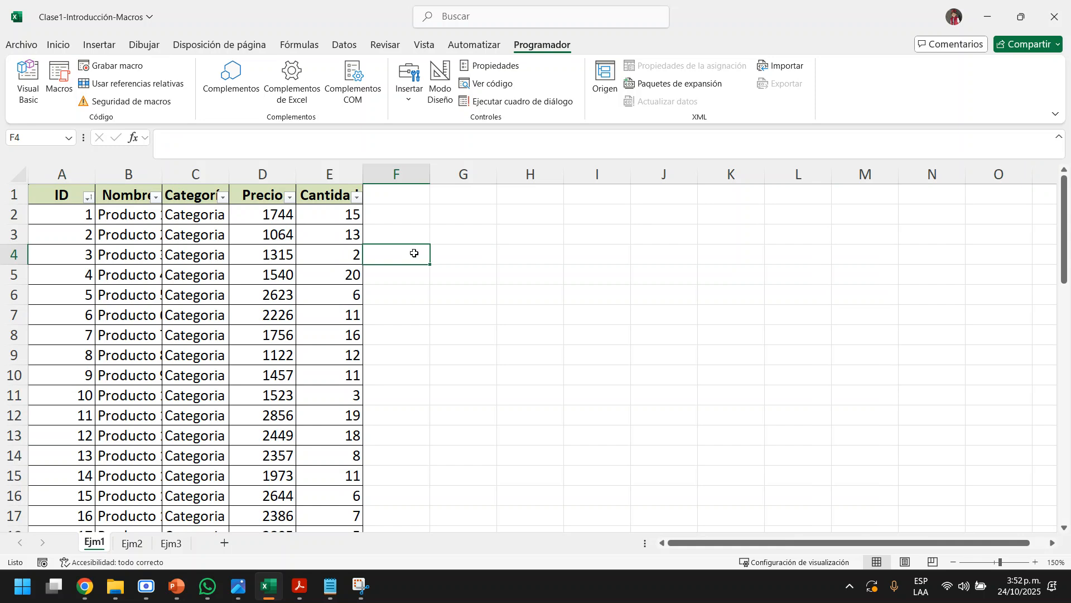
left_click(450, 259)
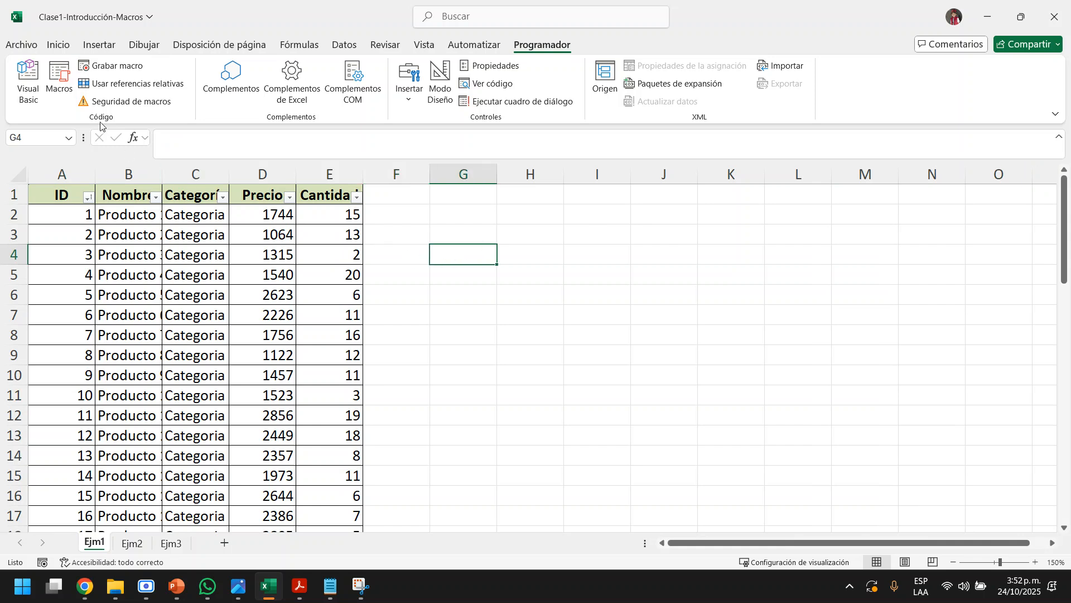
left_click(60, 81)
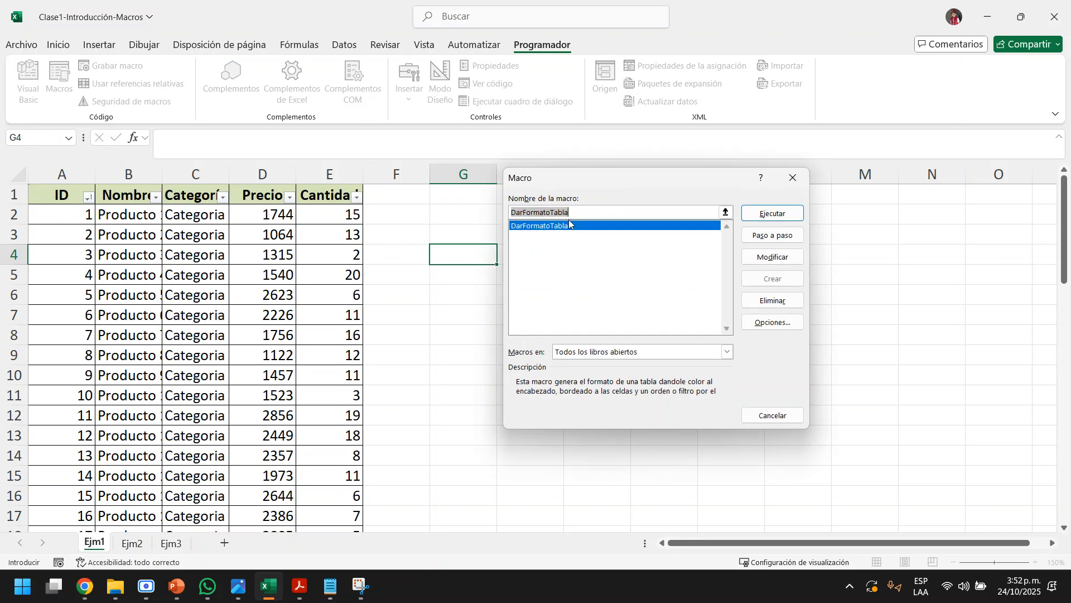
left_click_drag(600, 176, 659, 189)
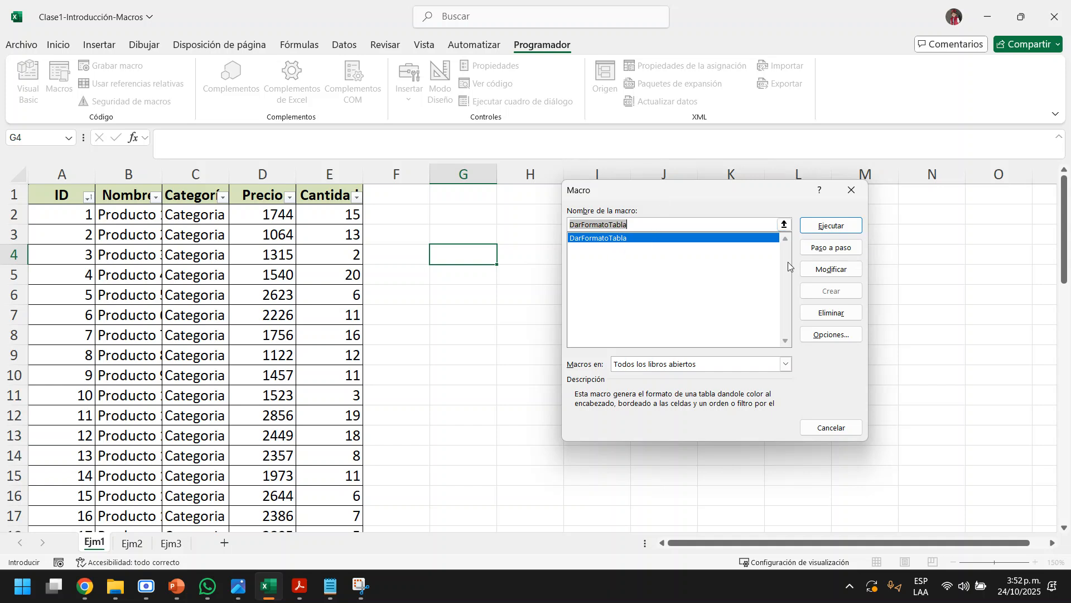
left_click(829, 435)
left_click(501, 342)
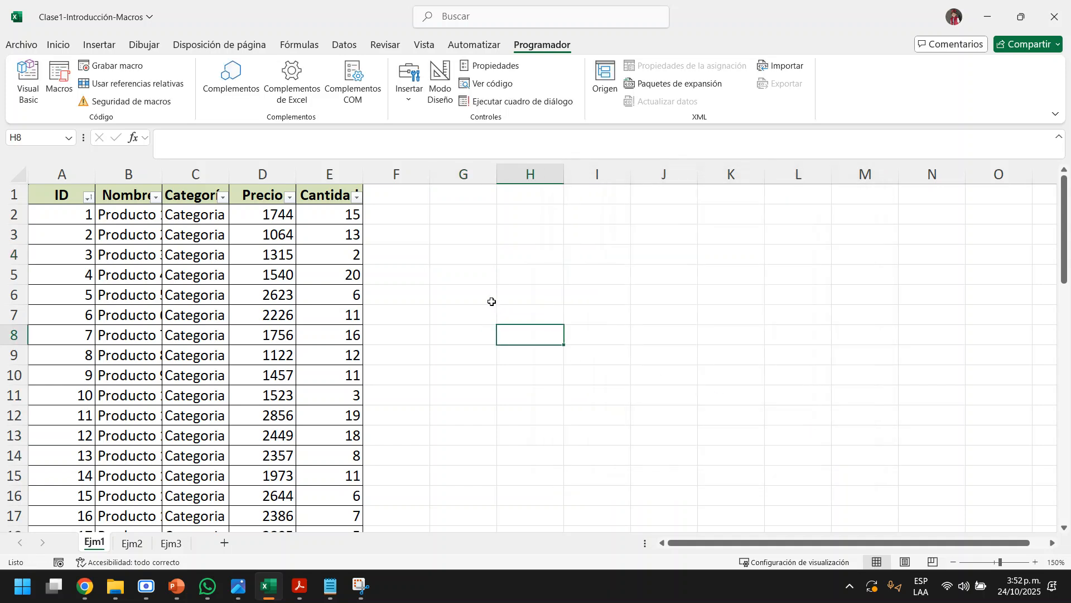
left_click(462, 271)
left_click(445, 258)
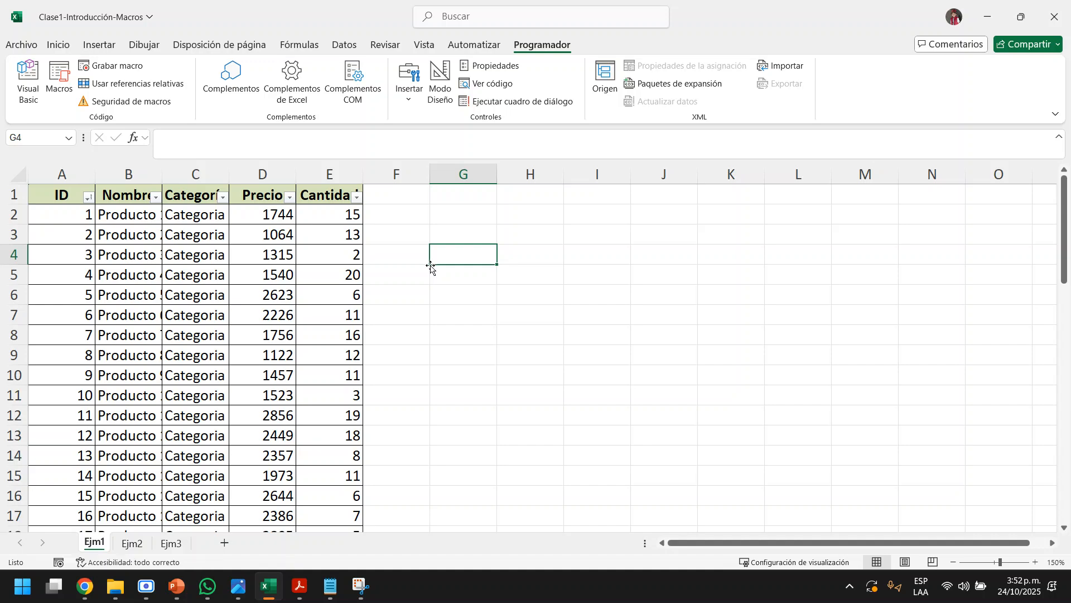
- Compare the unformatted product table on sheet Ejm2 with the formatted one on sheet Ejm1
left_click(132, 544)
key("ctrl+Page_Up")
left_click(145, 549)
left_click(122, 545)
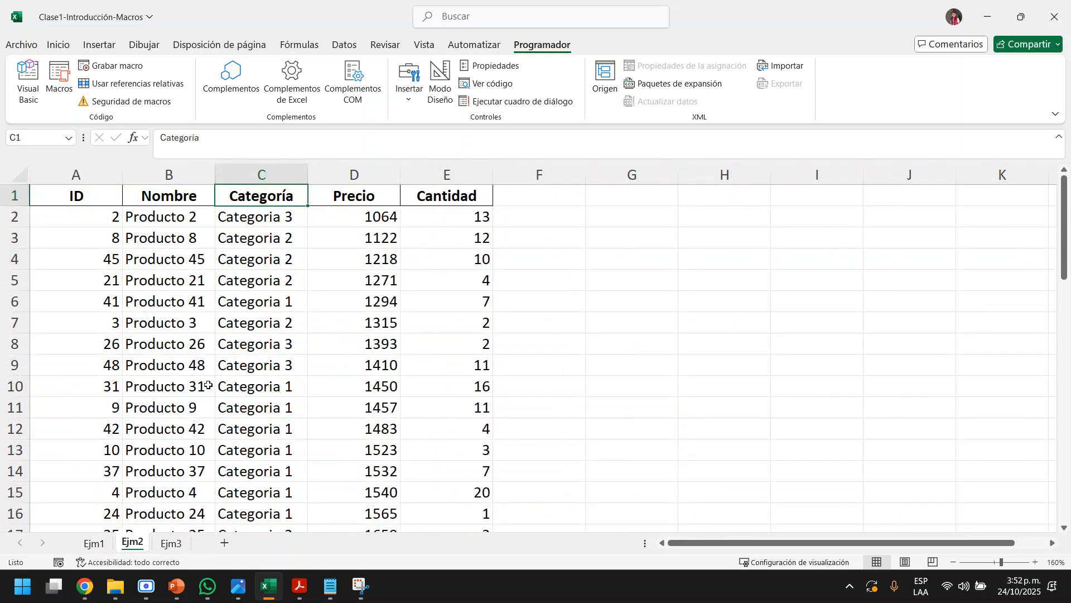
left_click(587, 284)
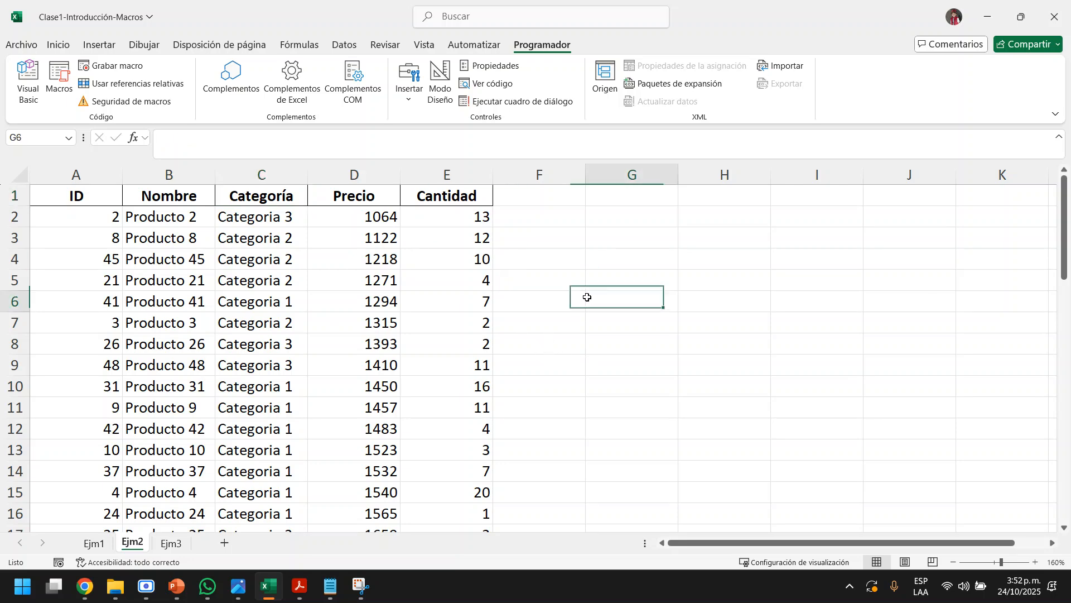
left_click(93, 544)
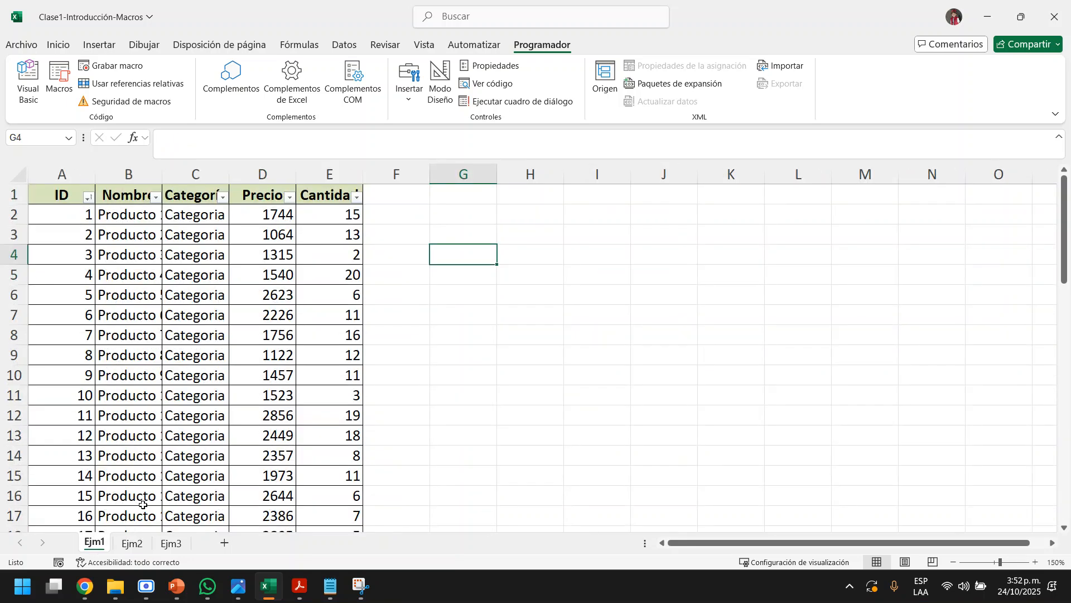
- Run the DarFormatoTabla macro on sheet Ejm2 to format its product table
left_click(132, 547)
left_click(619, 261)
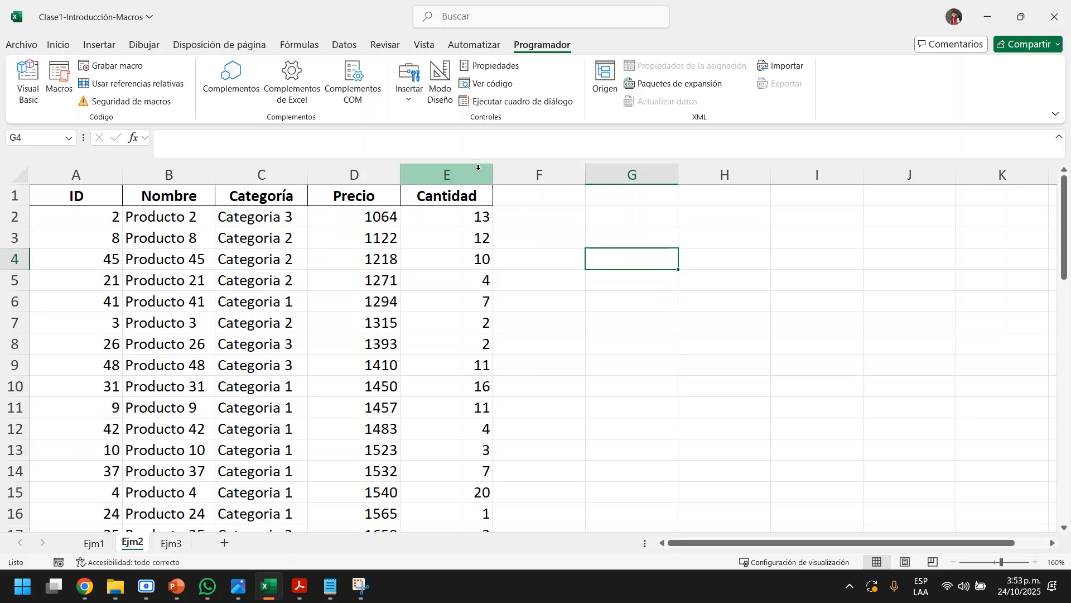
left_click(59, 78)
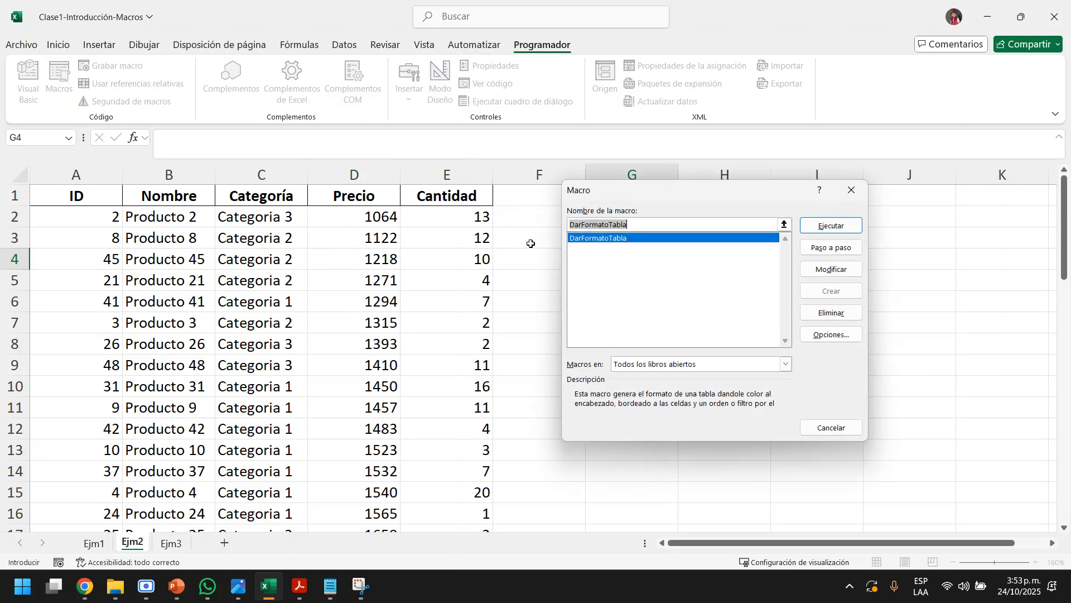
left_click(602, 239)
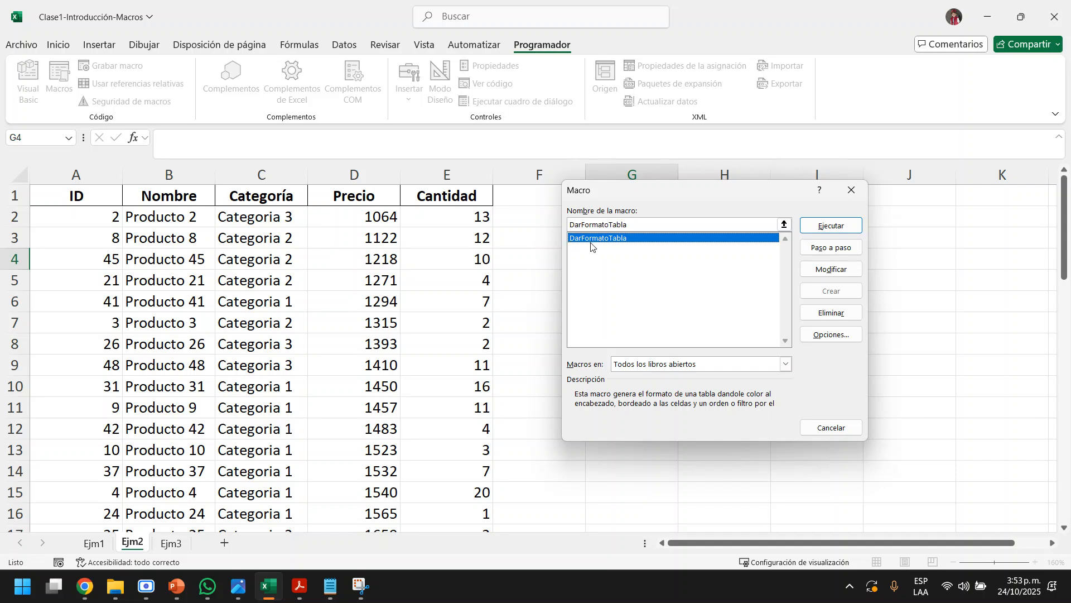
left_click_drag(703, 188, 702, 216)
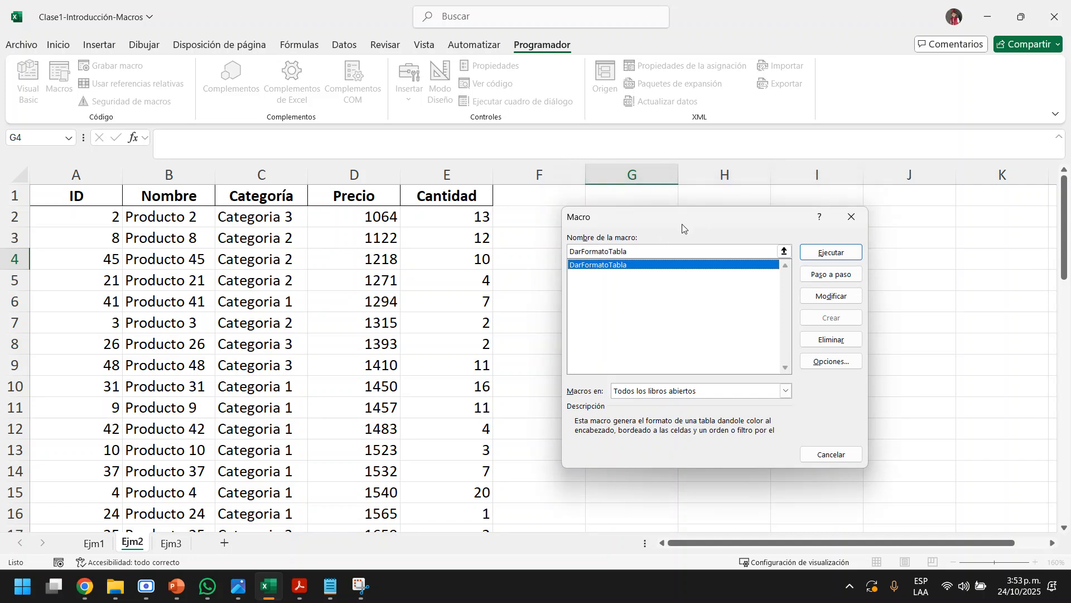
left_click(818, 254)
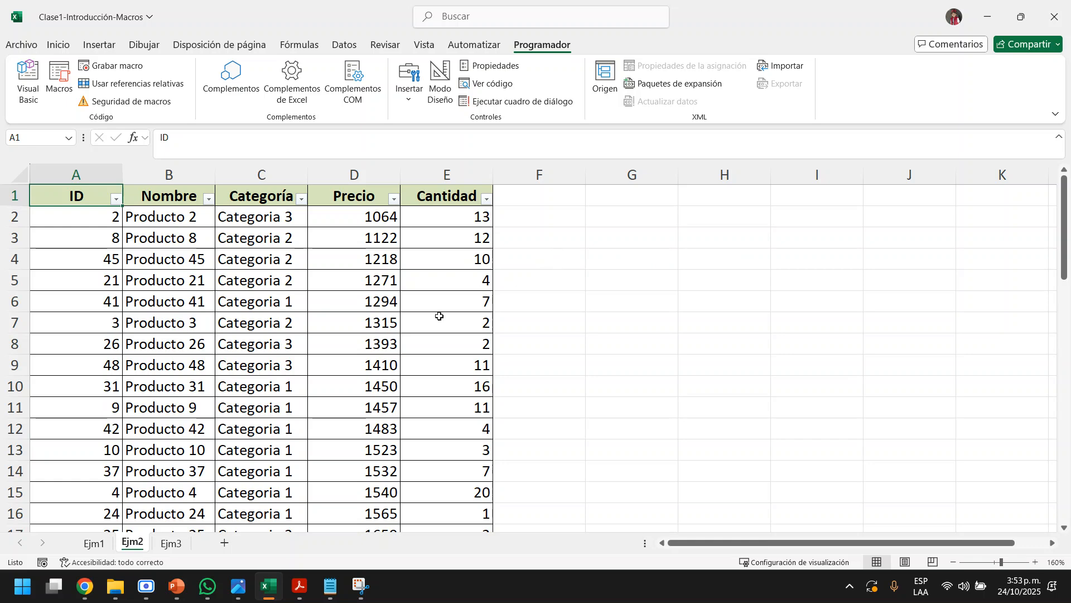
- Run the DarFormatoTabla macro on sheet Ejm3 to format its product table
left_click(174, 542)
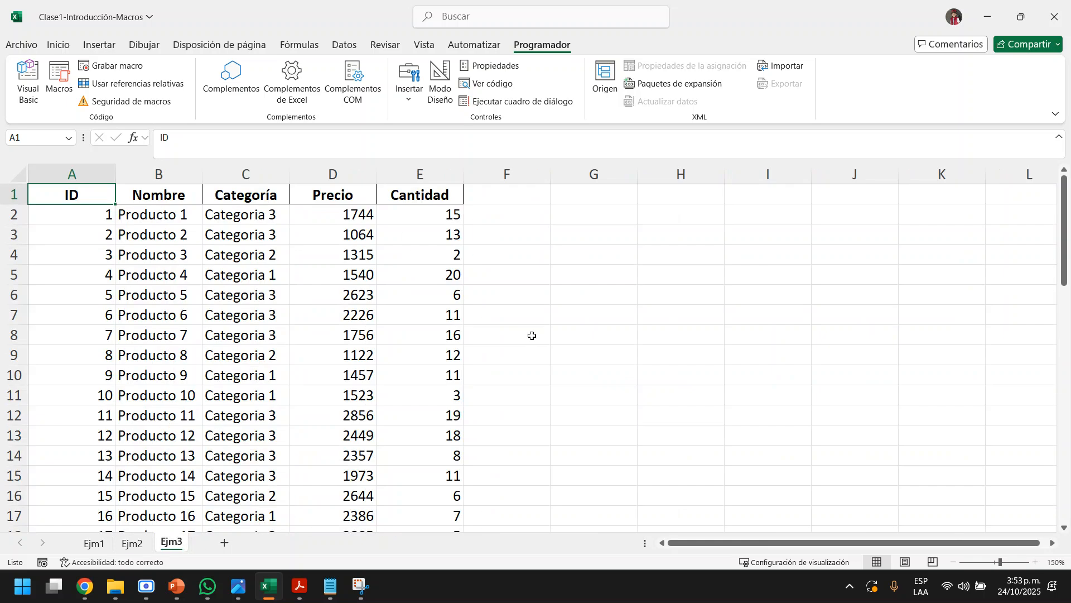
left_click(596, 258)
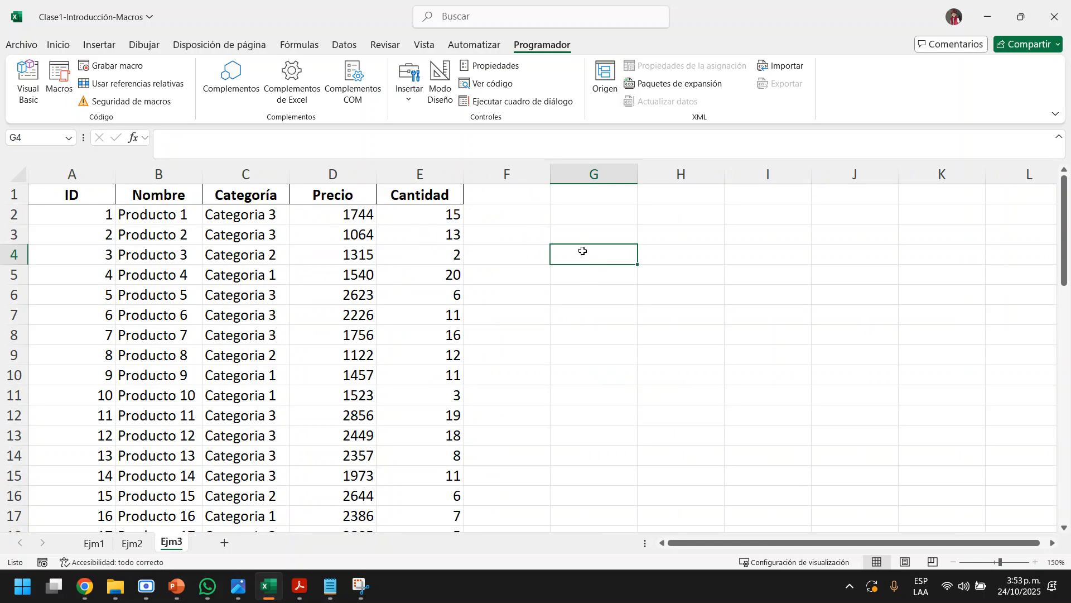
left_click(54, 77)
left_click(617, 265)
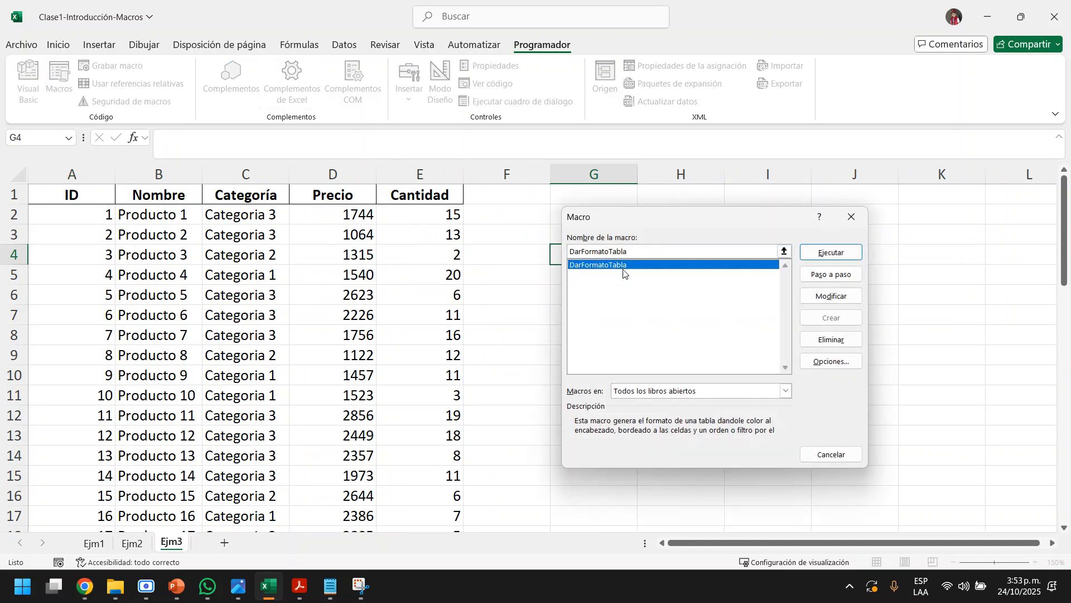
left_click(831, 252)
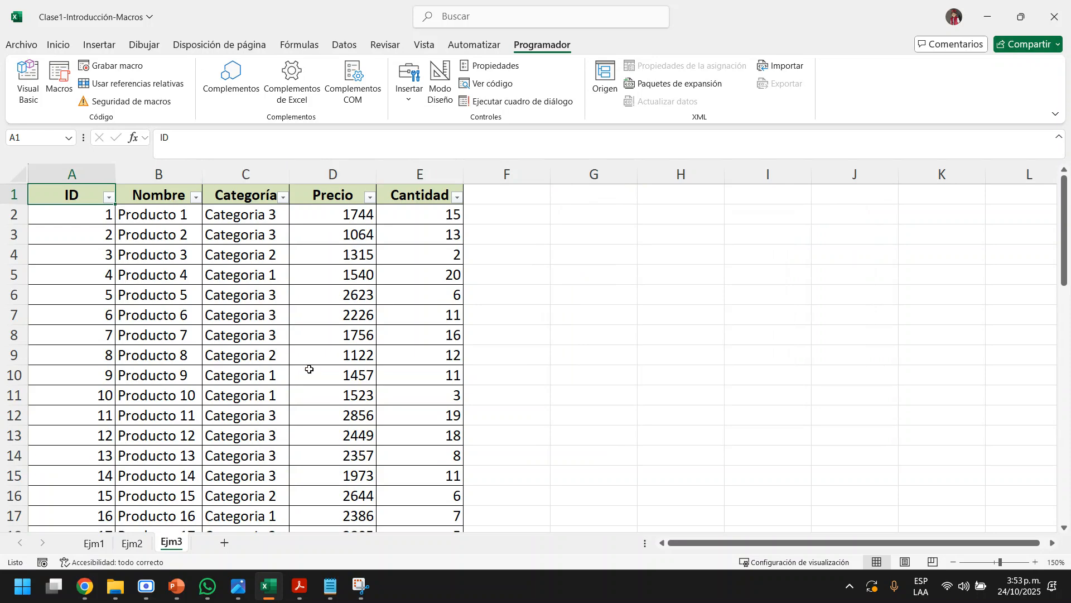
- Review the table formatting across sheets Ejm1, Ejm2 and Ejm3
left_click(96, 544)
left_click(132, 543)
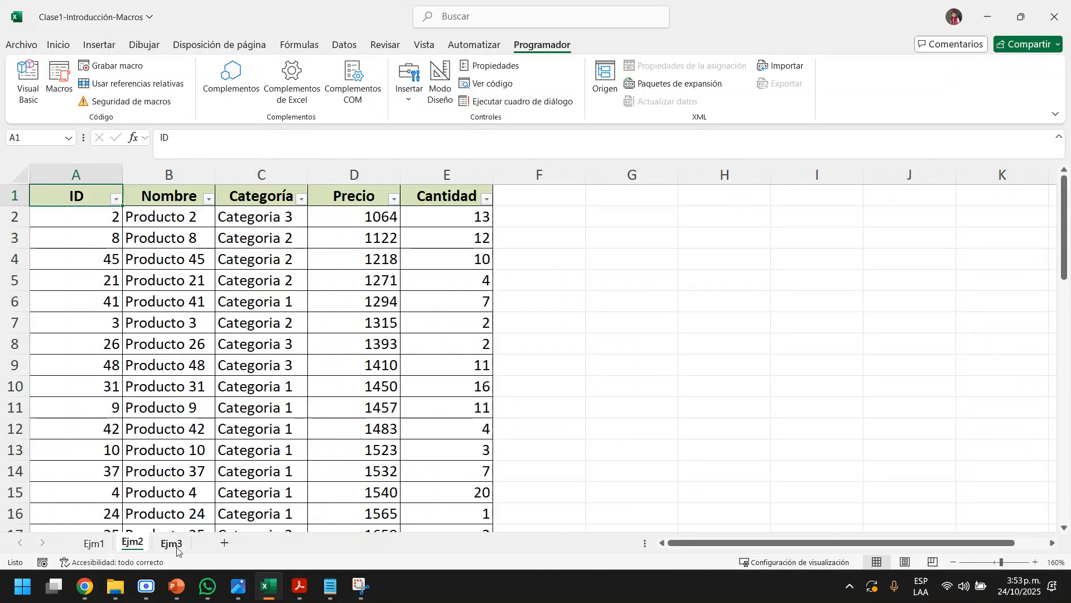
left_click(172, 543)
left_click(589, 294)
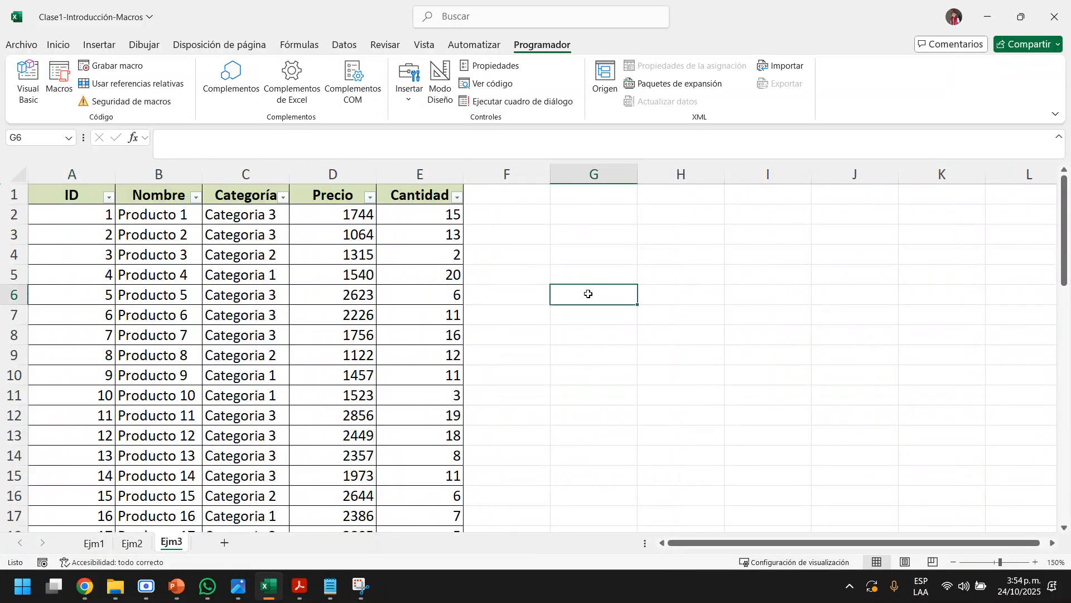